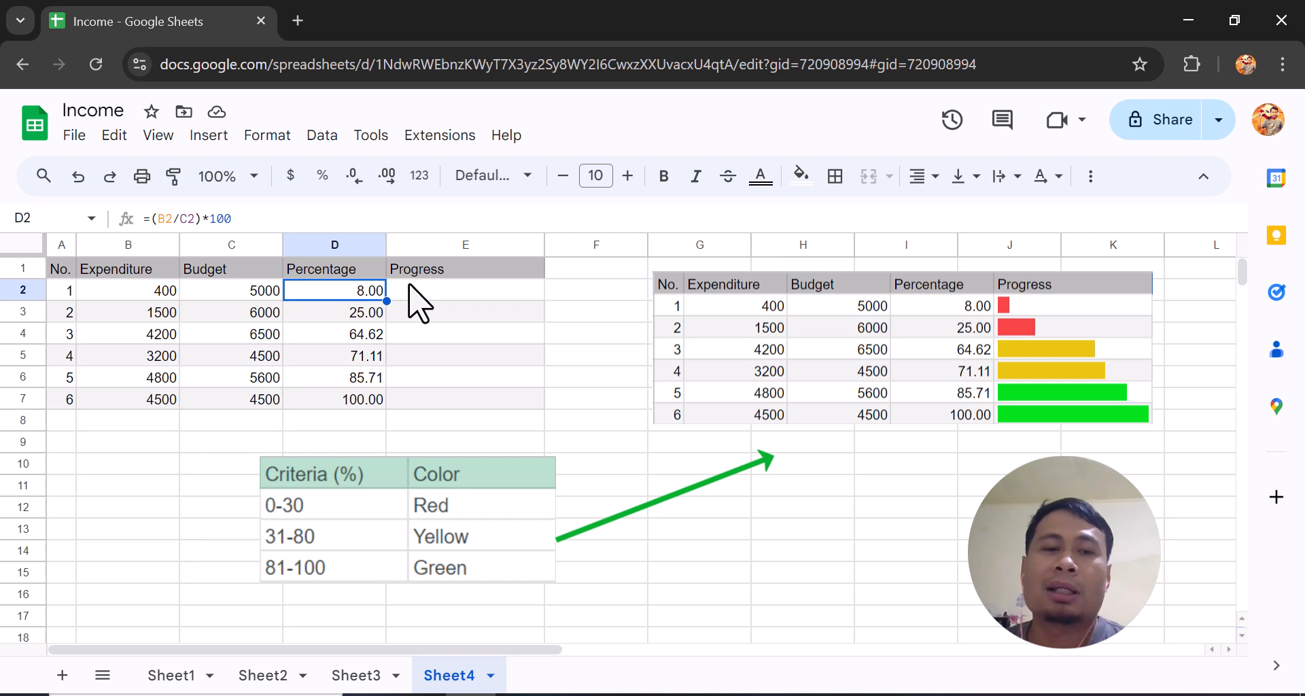
pyautogui.click(419, 290)
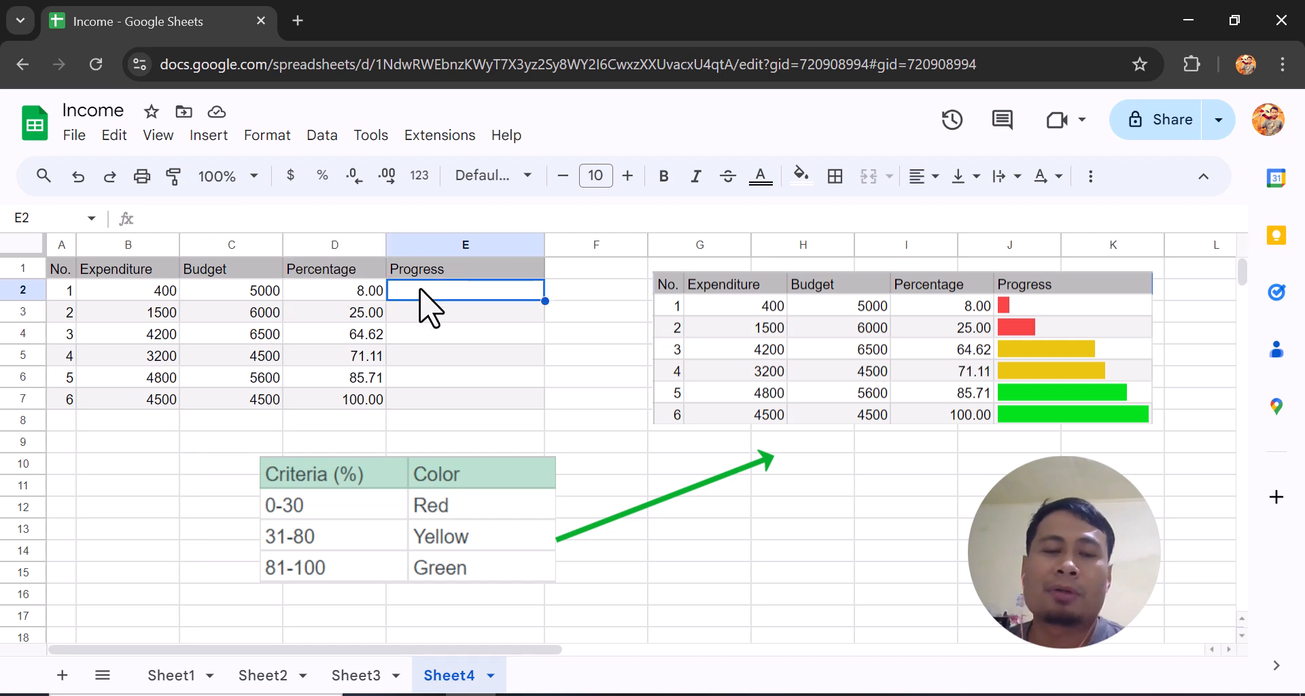
pyautogui.click(361, 312)
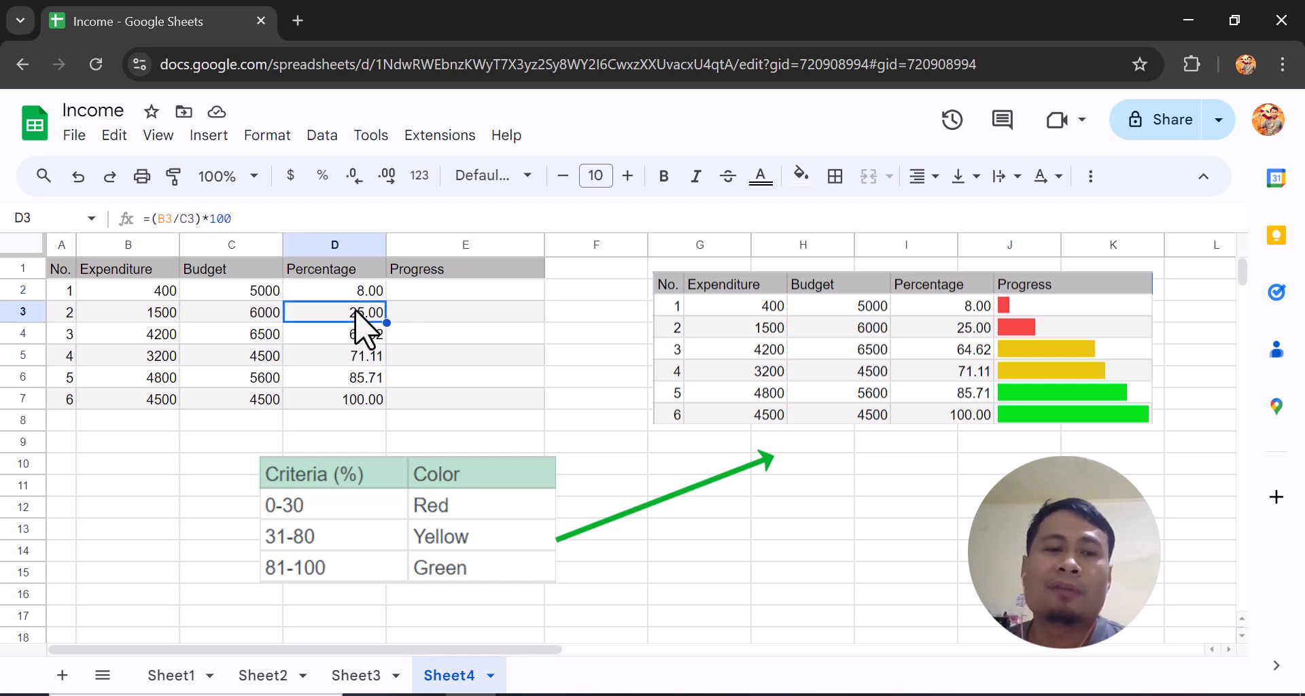
pyautogui.click(443, 311)
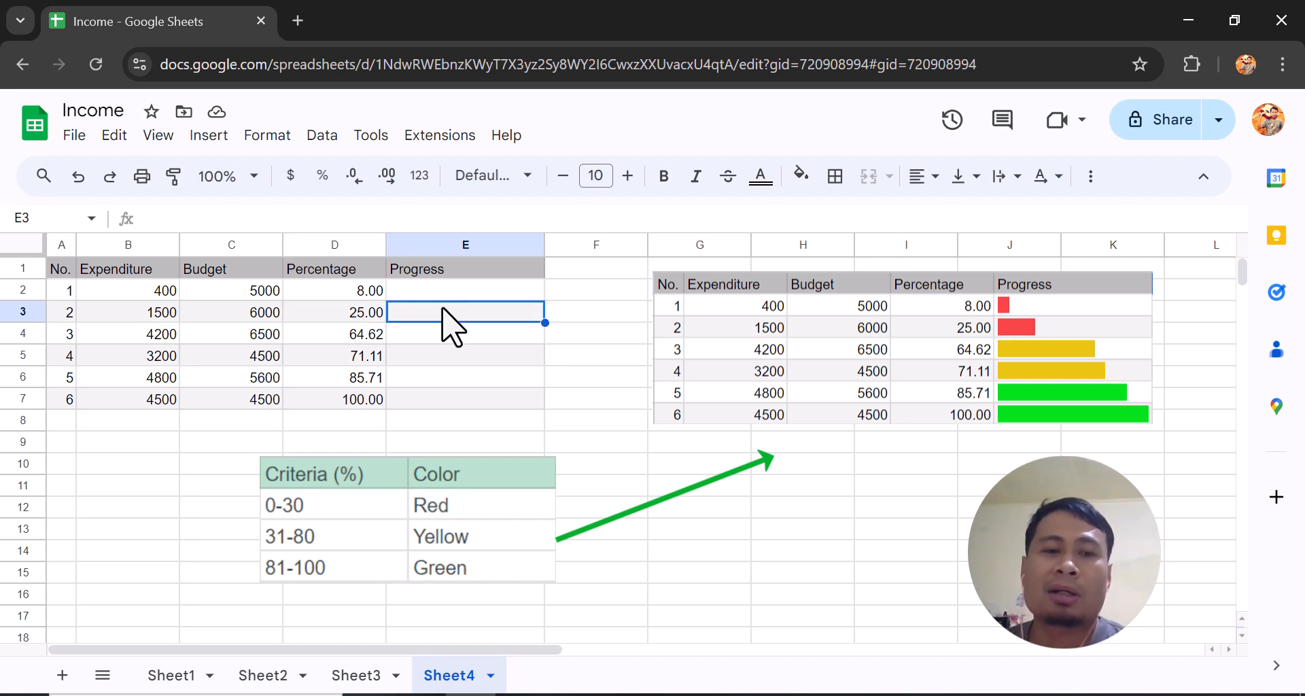
pyautogui.click(356, 332)
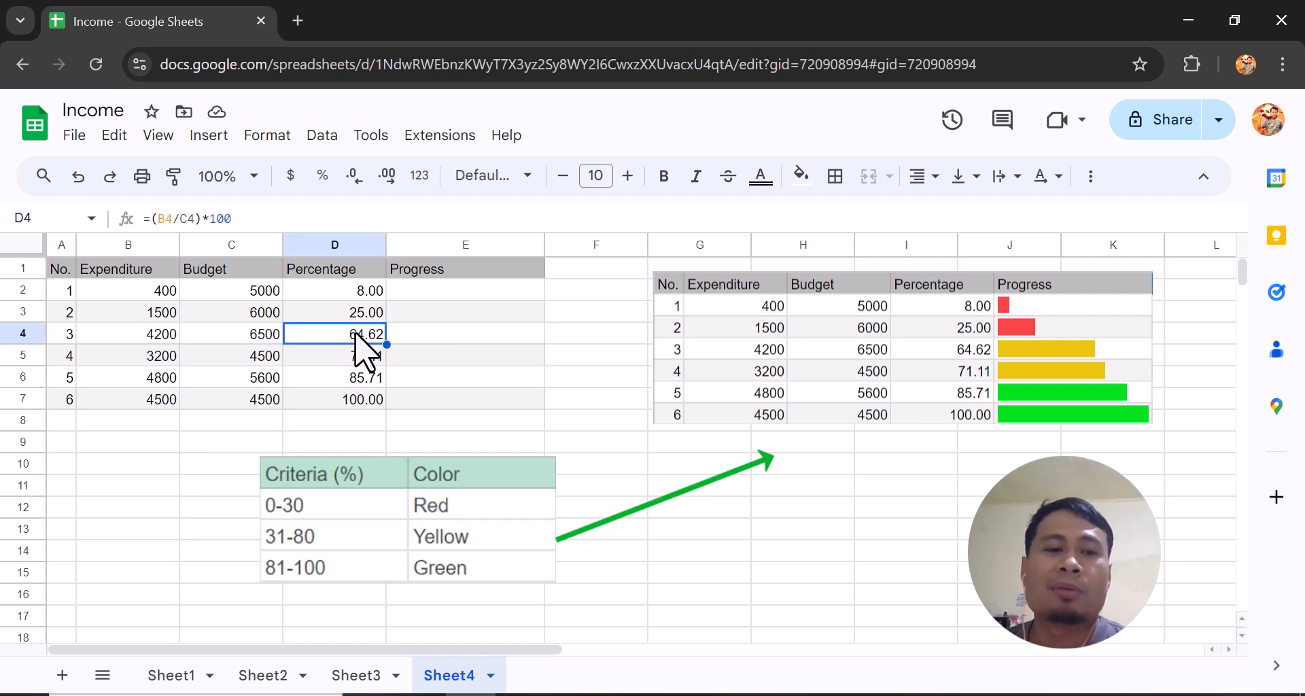
pyautogui.click(441, 333)
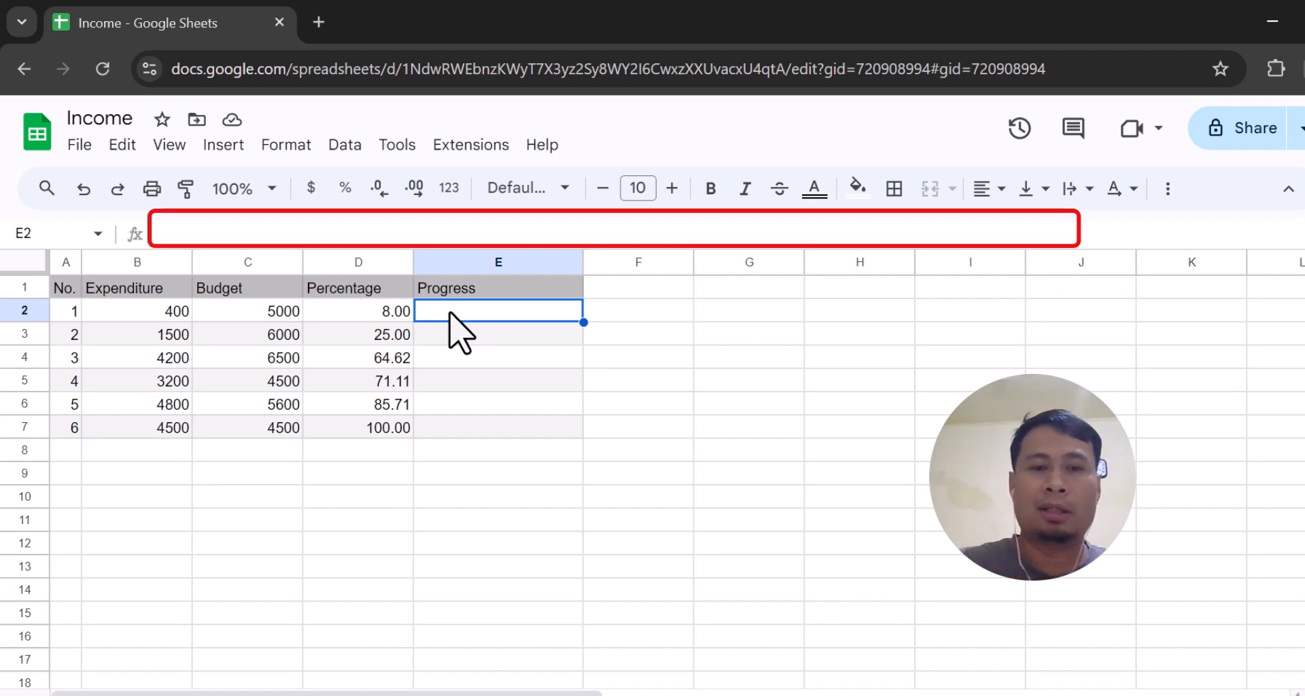
# - Start a SPARKLINE formula in Progress cell E2 with the percentage in D2 as its data argument
pyautogui.write('=sparkline')
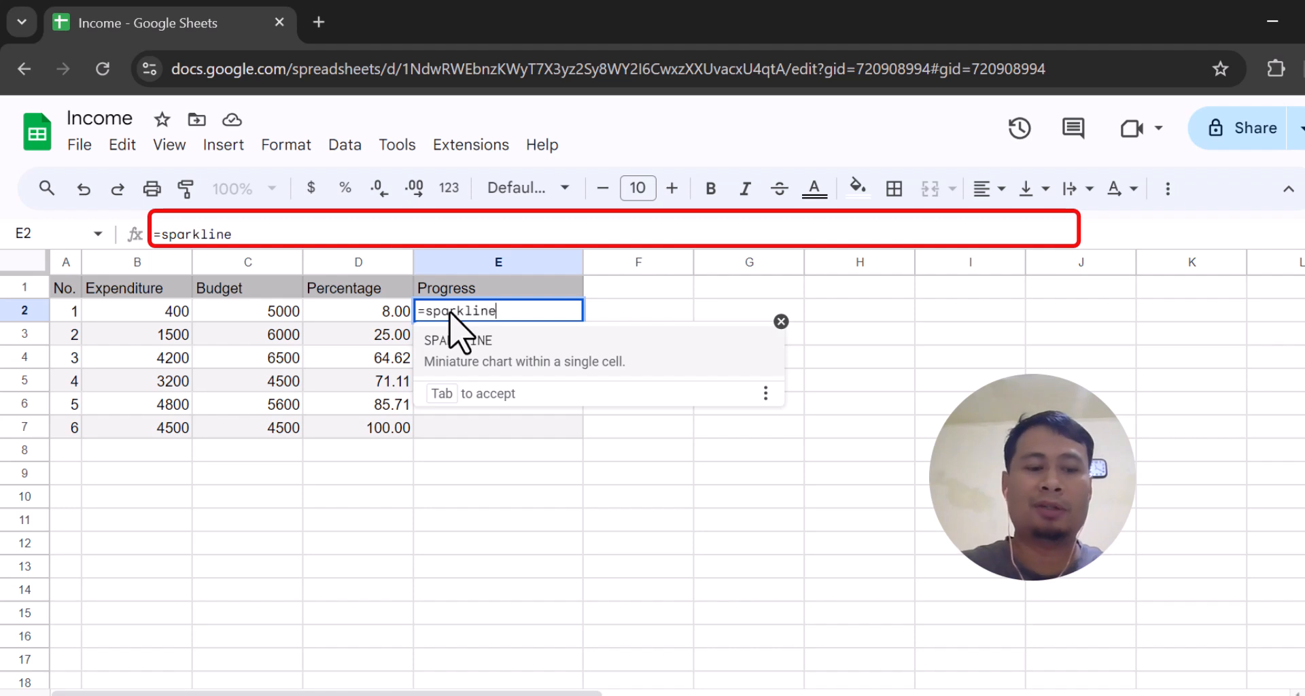
pyautogui.press('Tab')
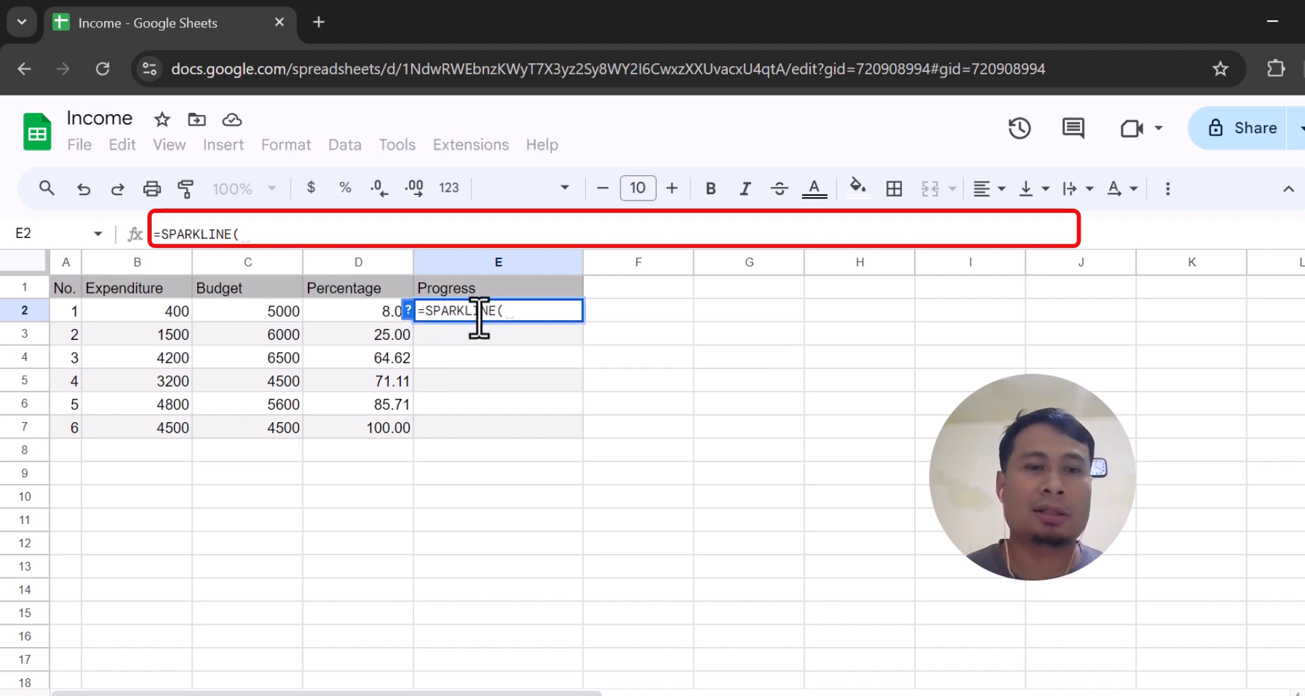
pyautogui.click(395, 314)
pyautogui.write(',')
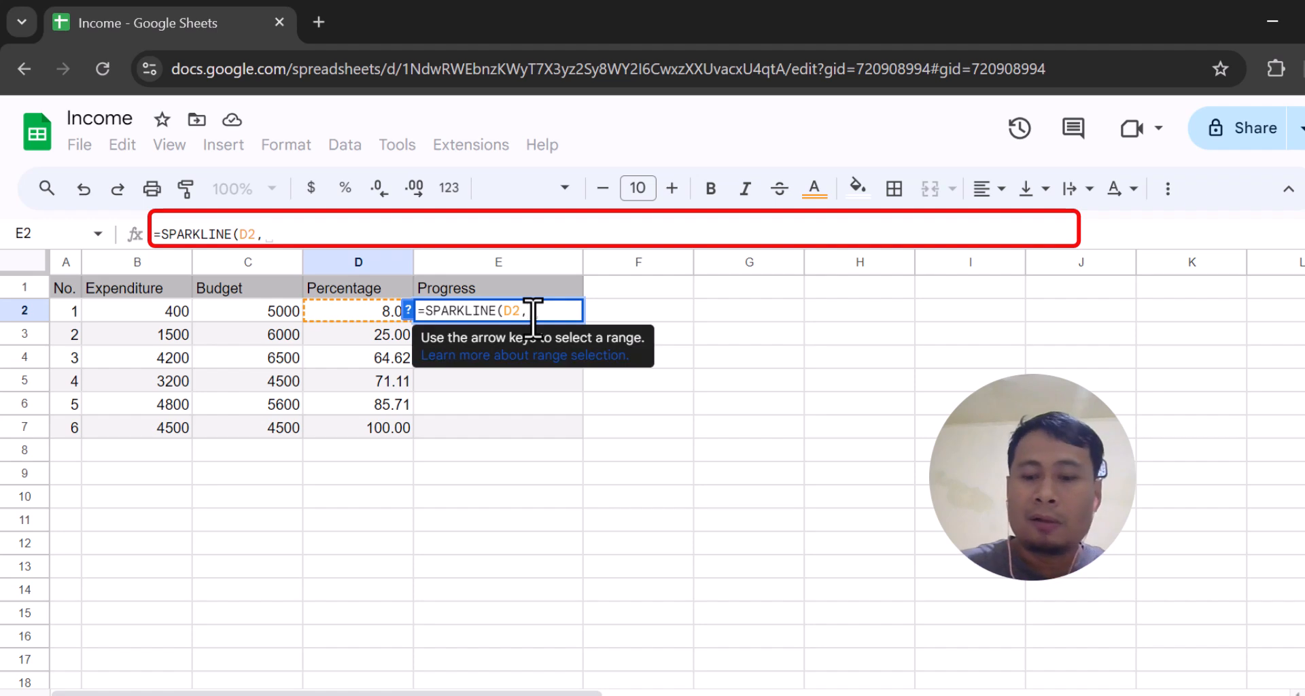
# - Open the formula's options array with a curly brace and add the option "charttype","bar" followed by a semicolon
pyautogui.write('{')
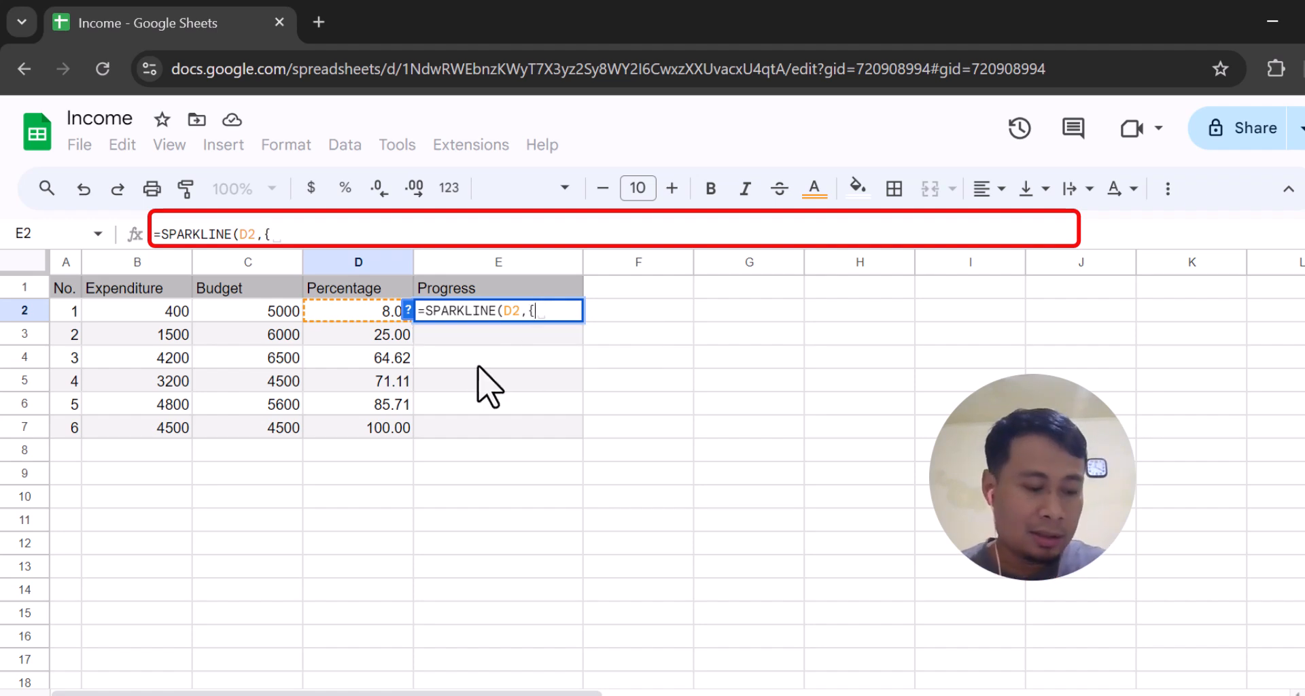
pyautogui.write('"')
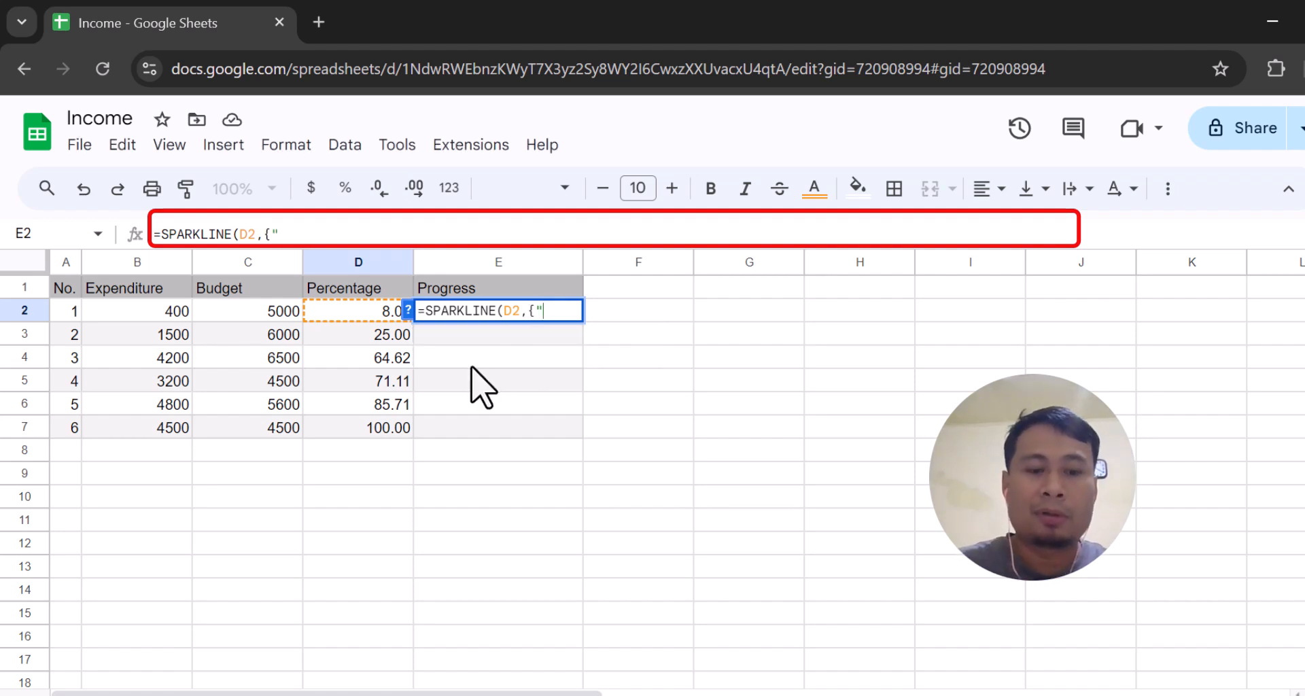
pyautogui.write('charttype')
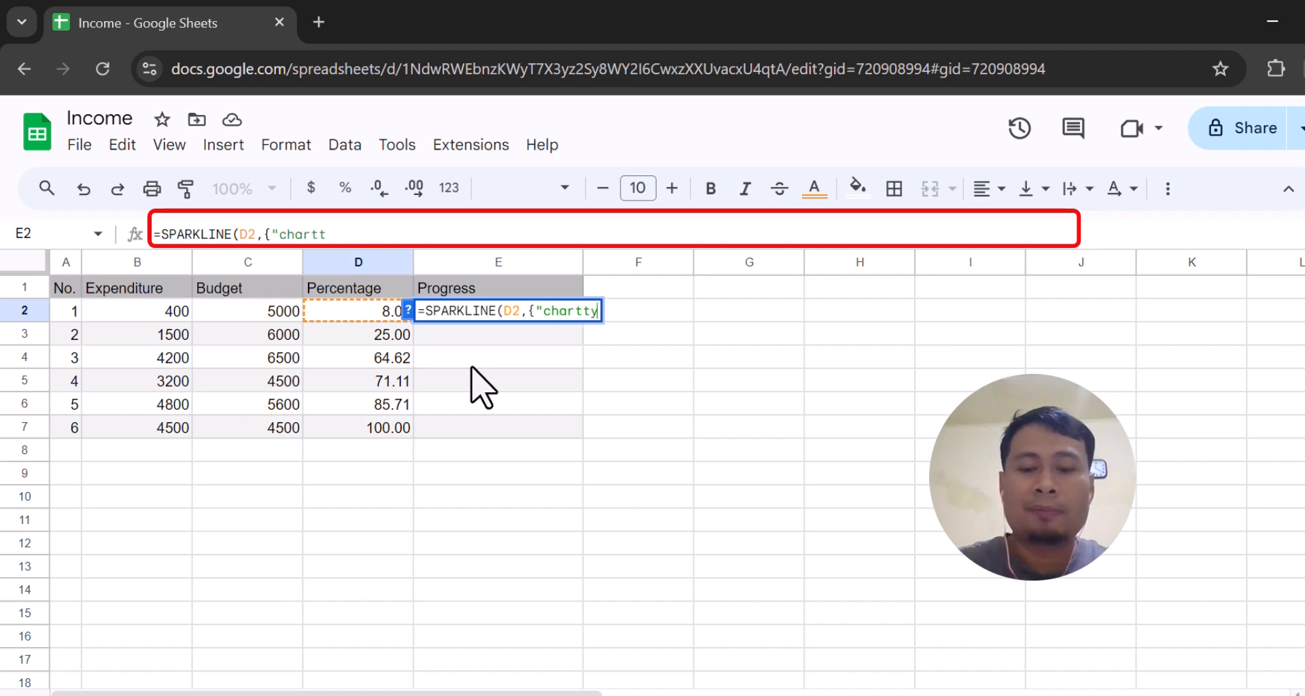
pyautogui.write('"')
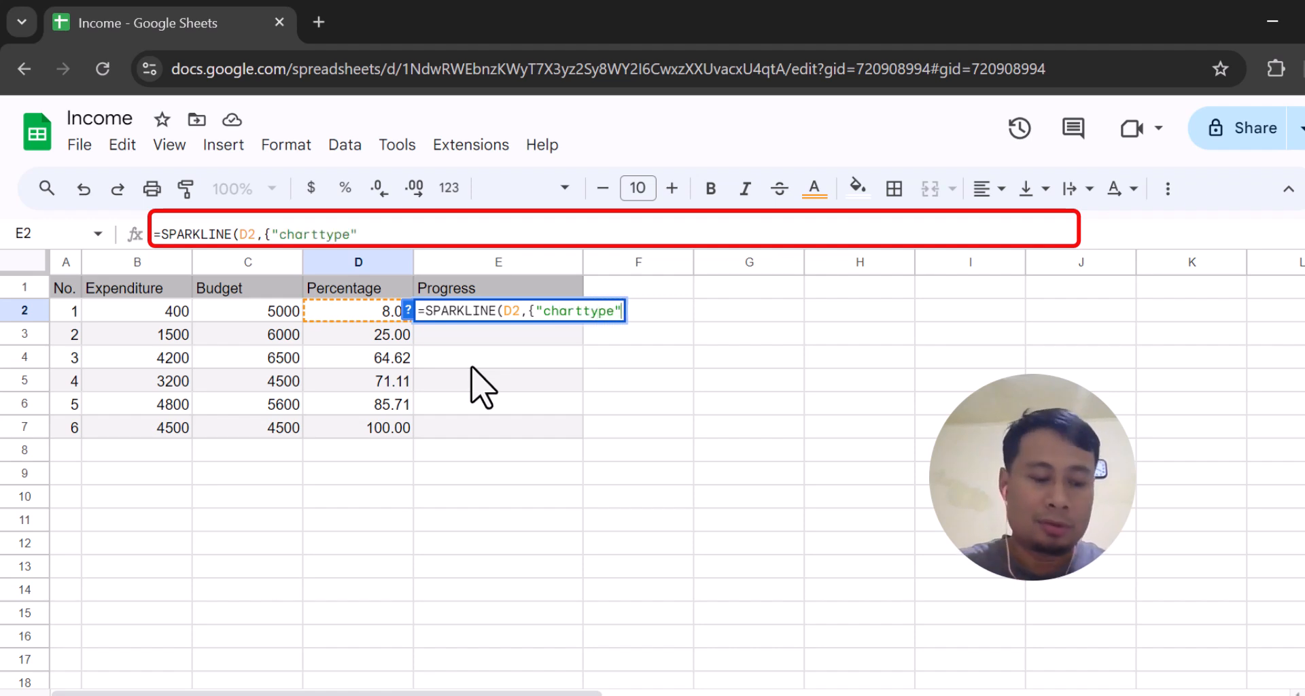
pyautogui.write(',')
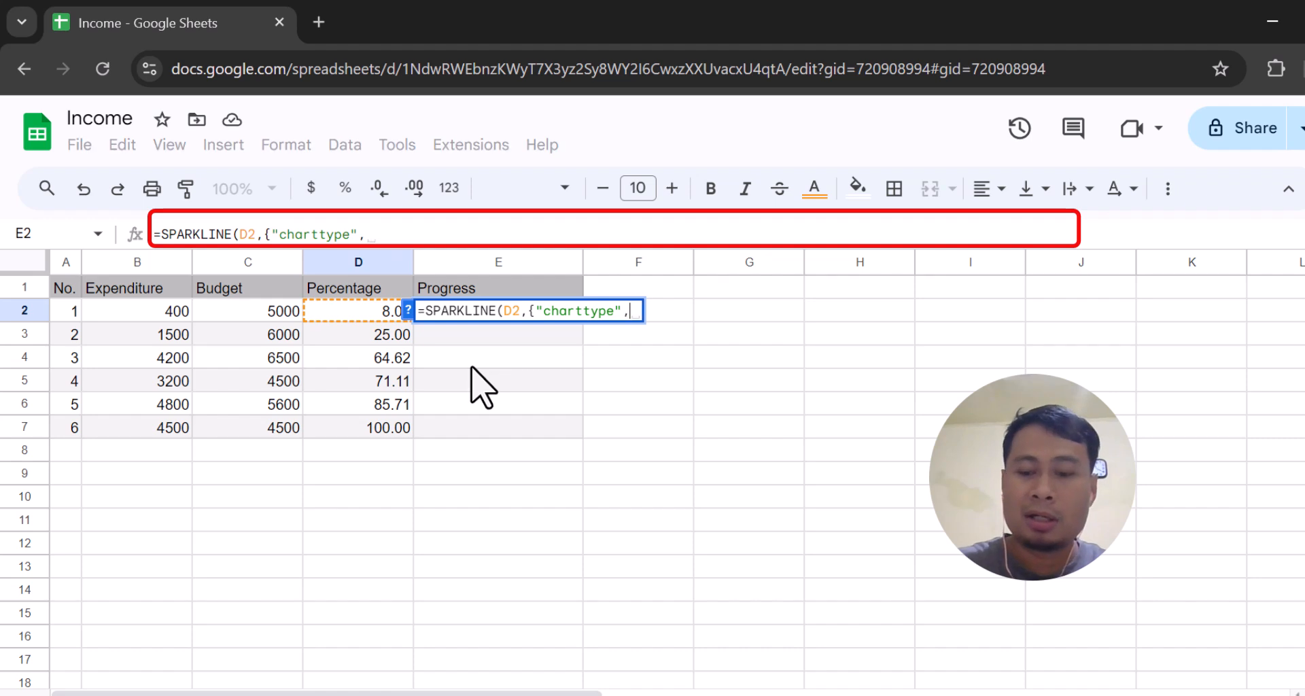
pyautogui.write('"bar')
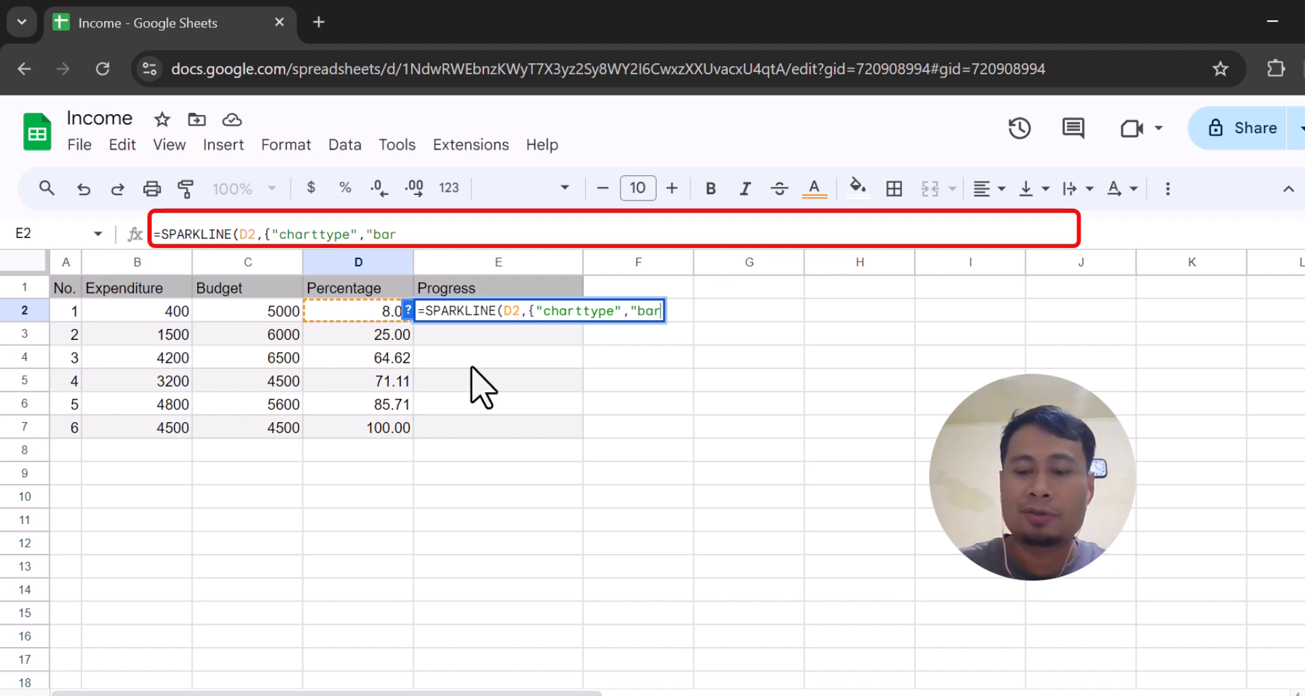
pyautogui.write('";')
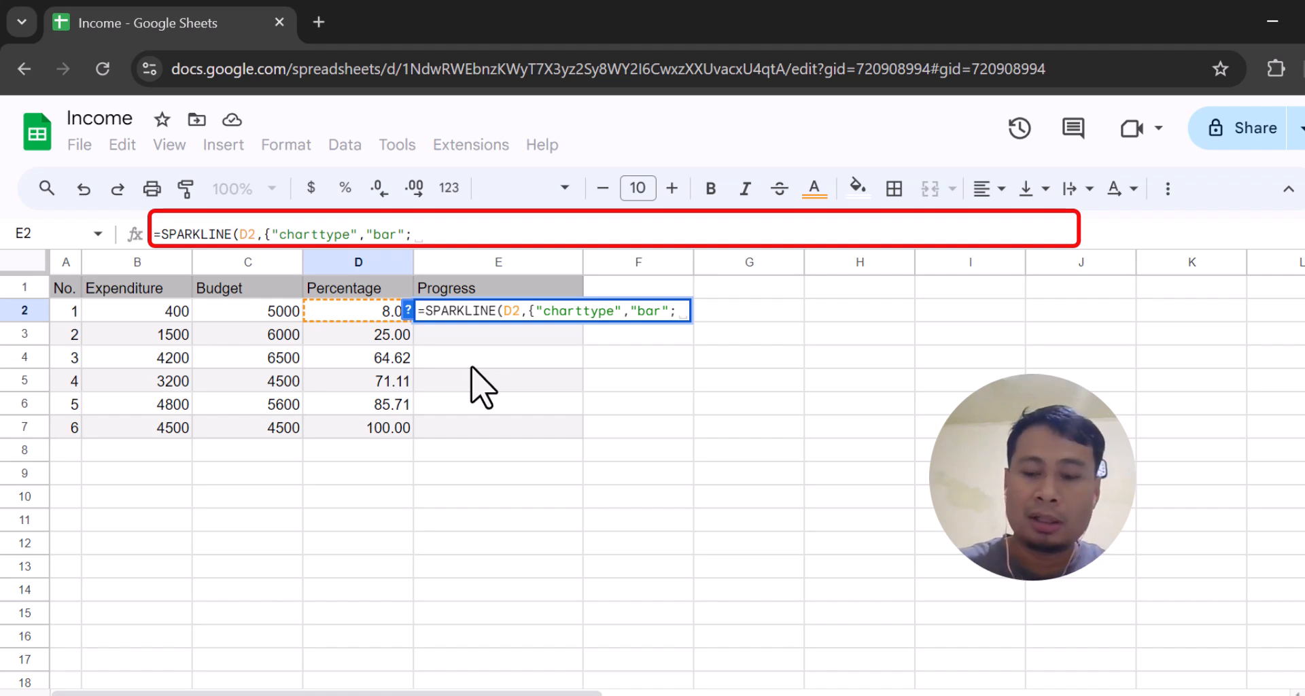
# - Add the option "max",100 to the sparkline options, ending it with a semicolon
pyautogui.write('"max"')
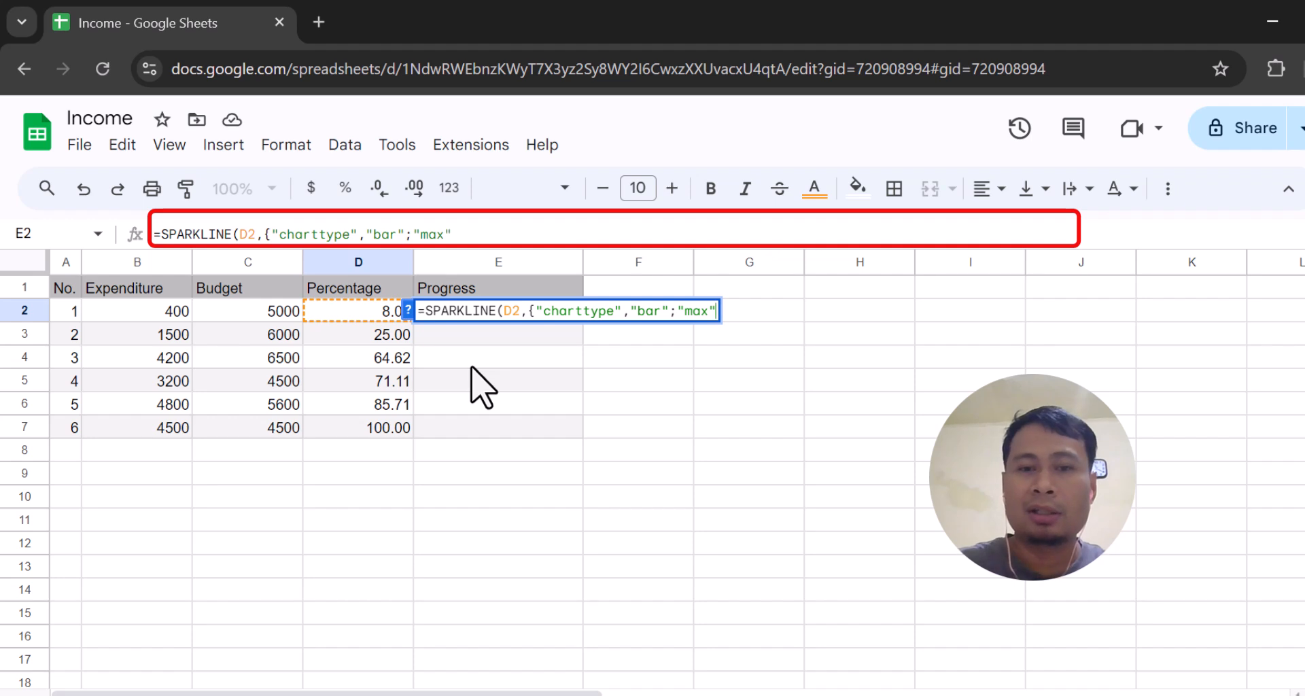
pyautogui.write(', ')
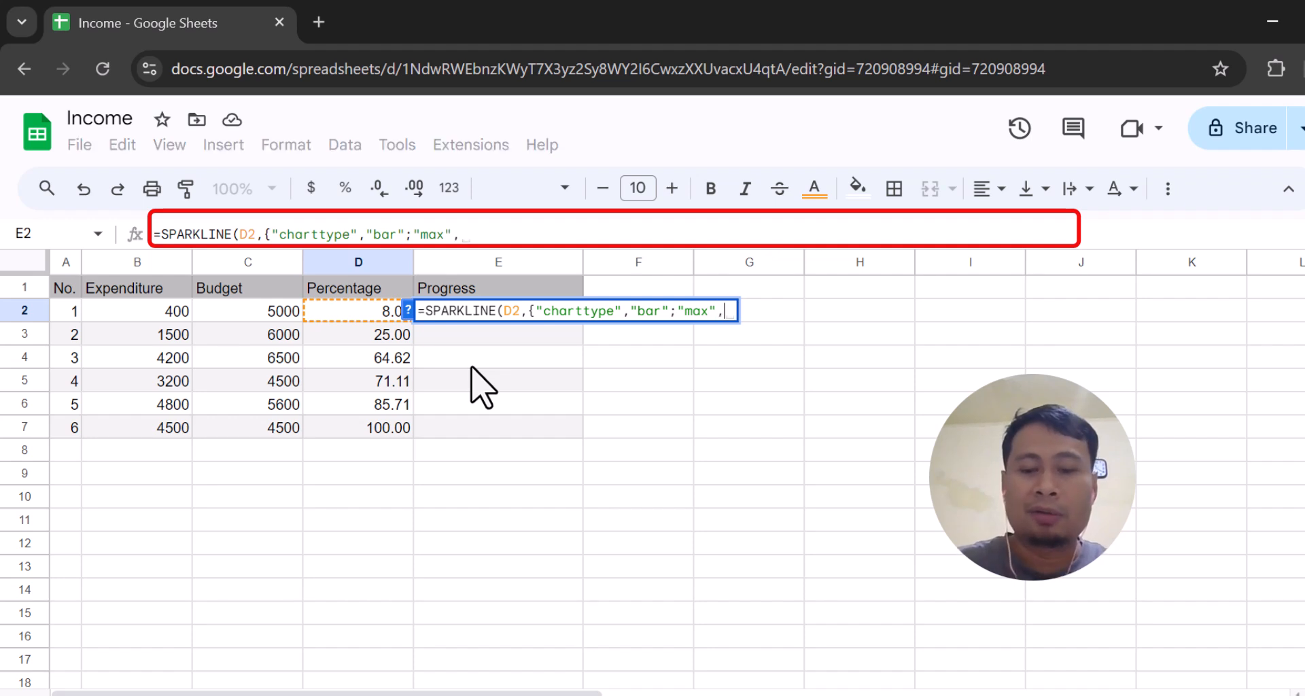
pyautogui.write('100')
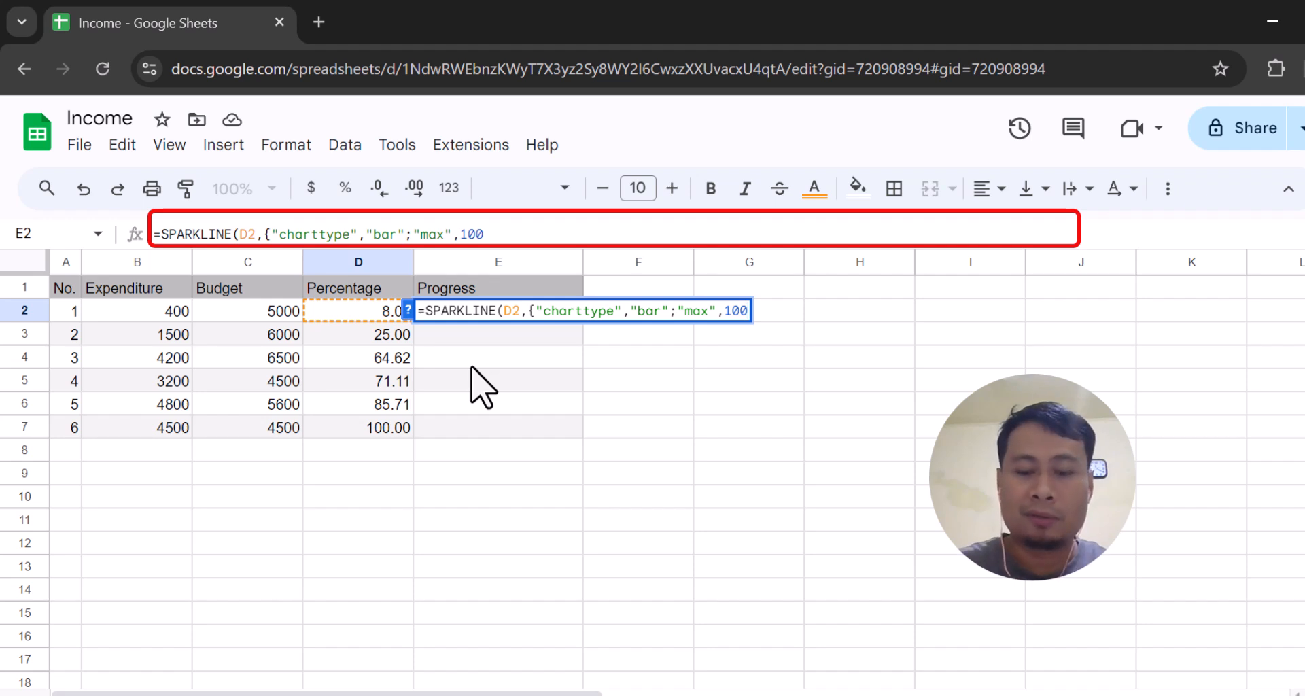
pyautogui.write(';')
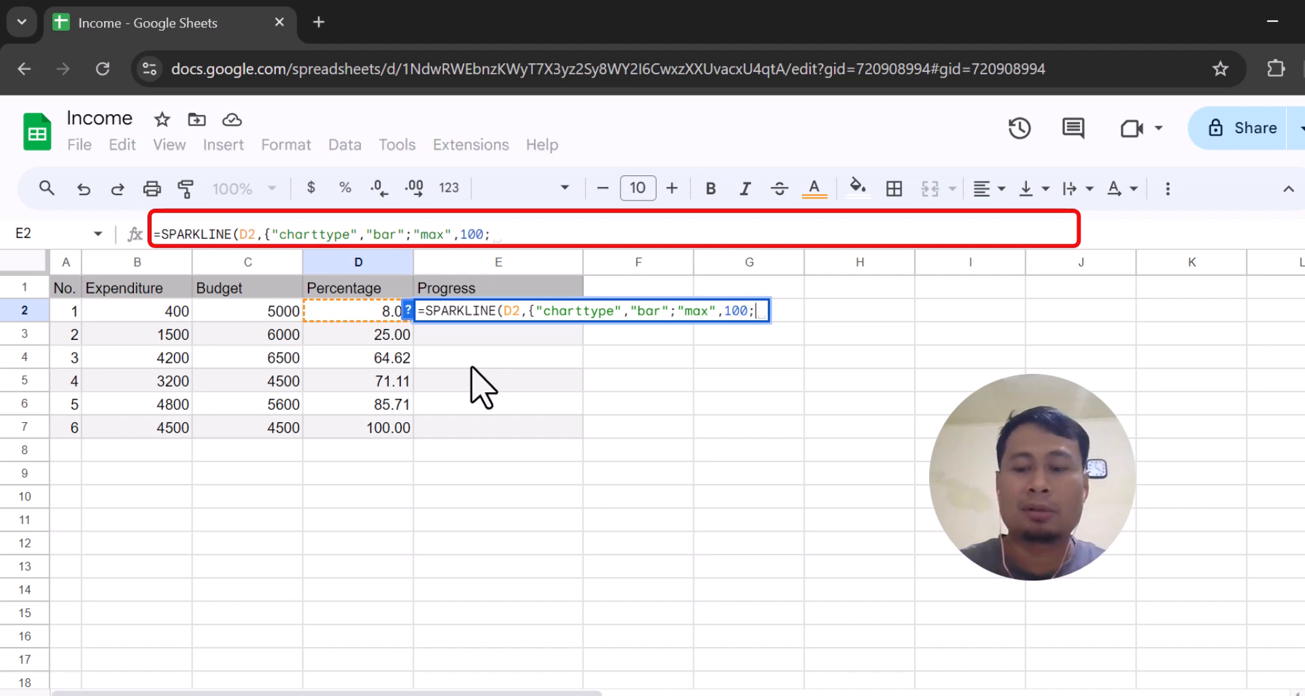
# - Add the option name "color1" and a comma to the sparkline options array
pyautogui.write('"')
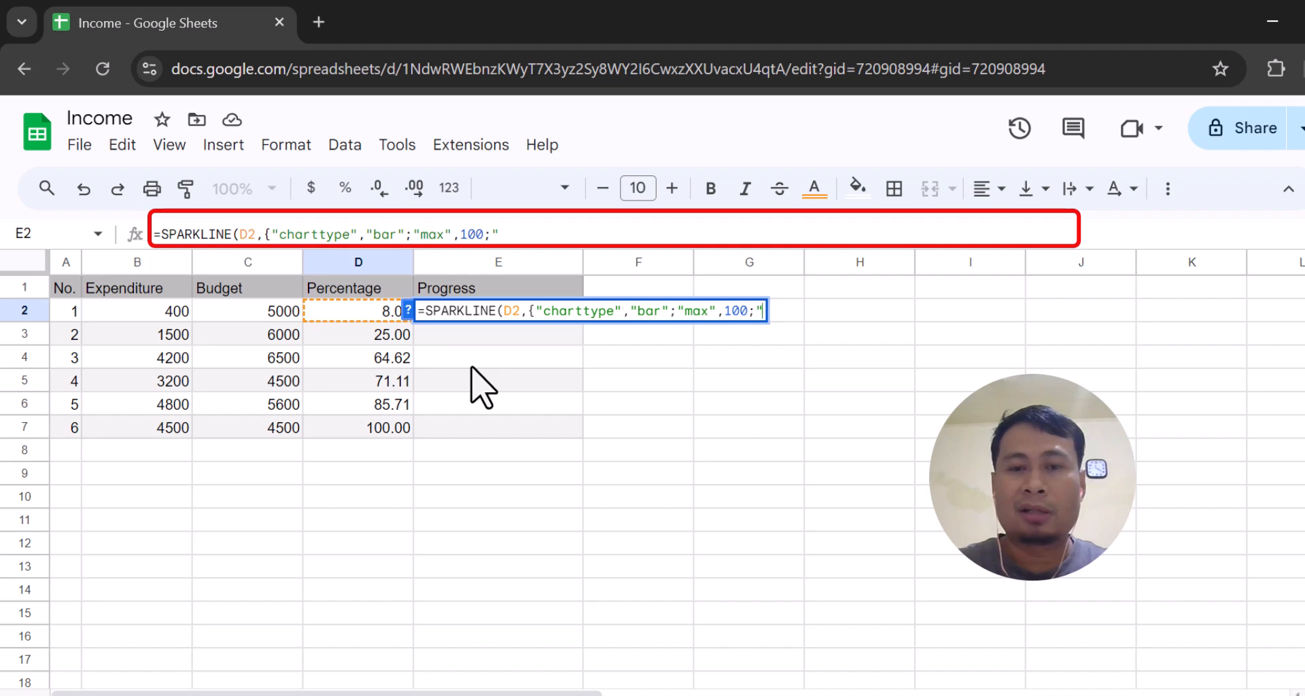
pyautogui.write('color1')
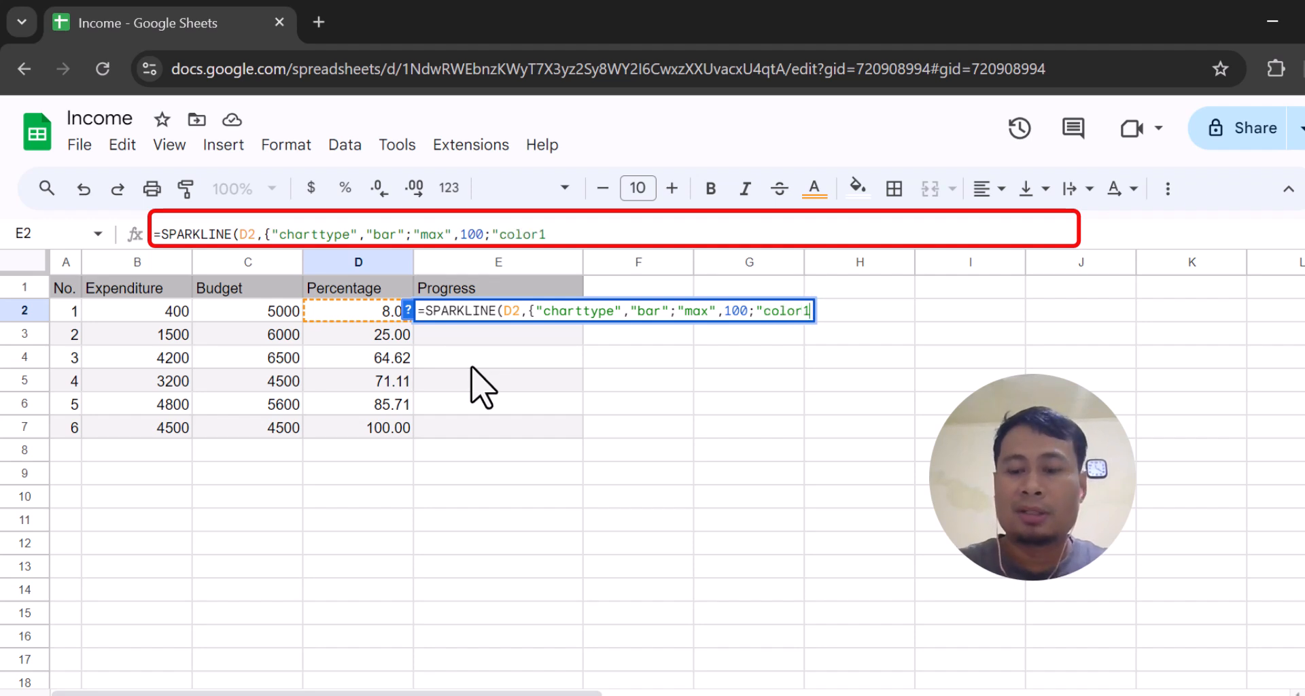
pyautogui.write('"')
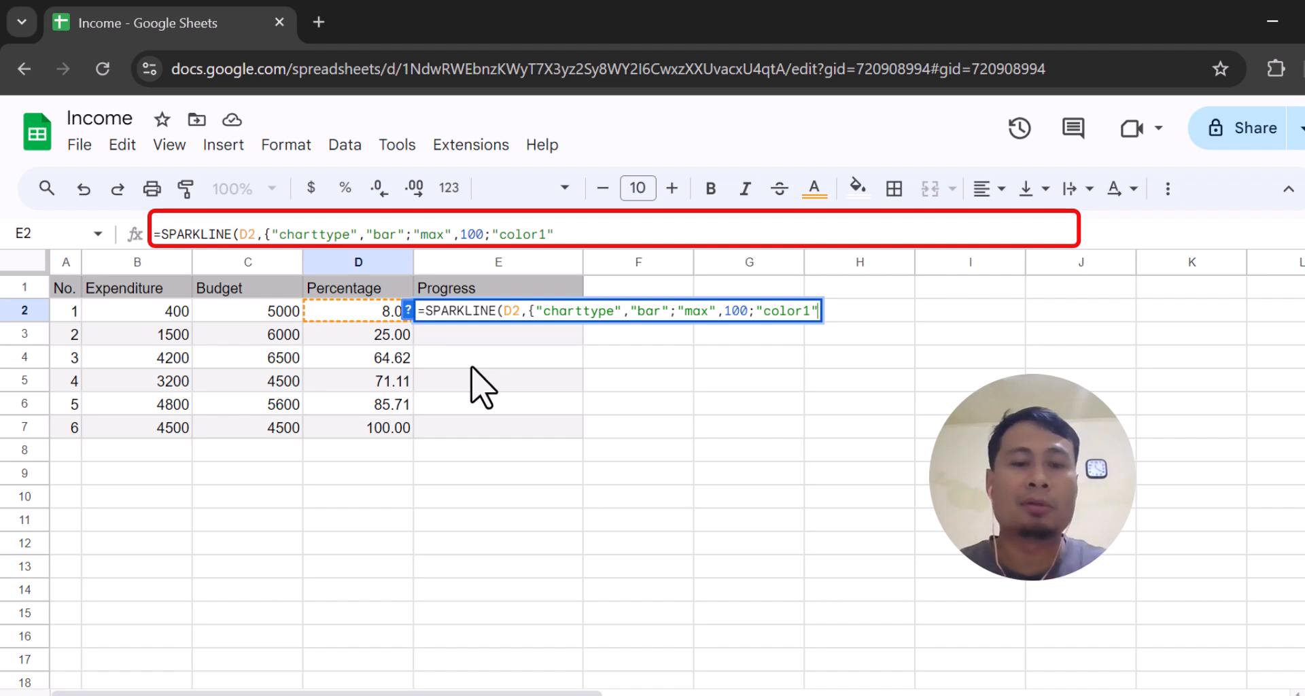
pyautogui.write(',')
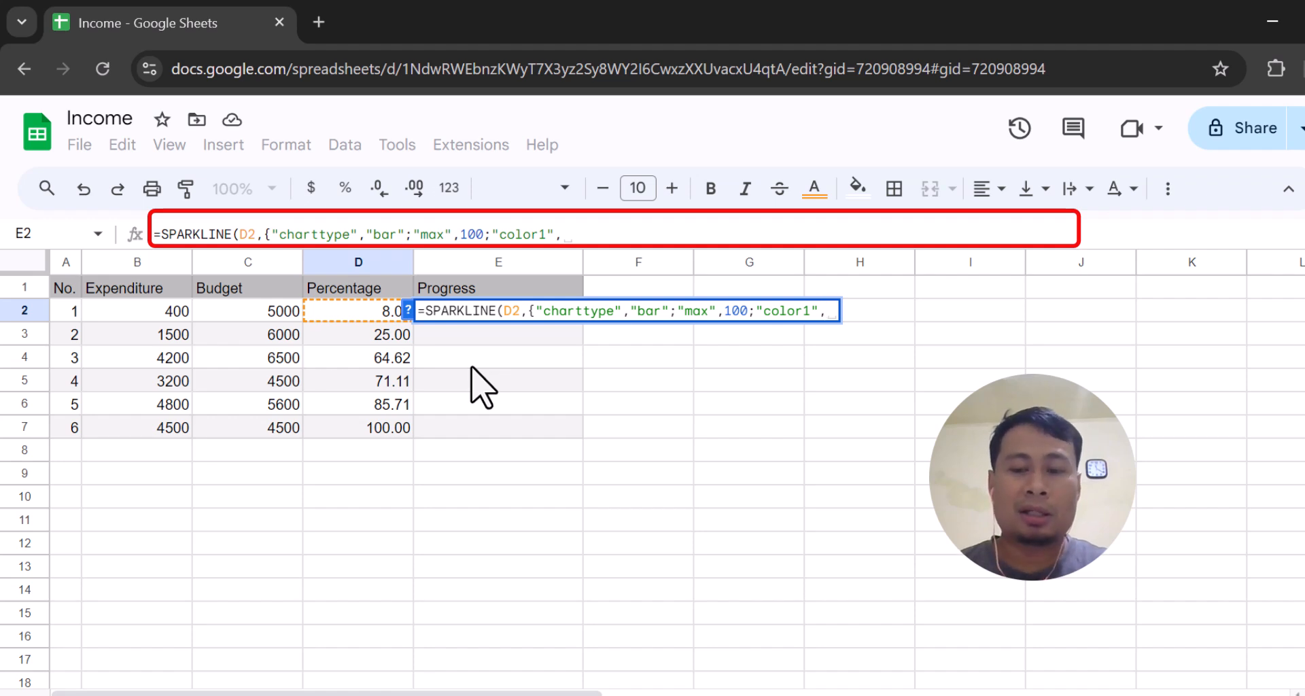
# - Begin the color1 value with an IF function that returns "red" when D2<=30
pyautogui.write('IF')
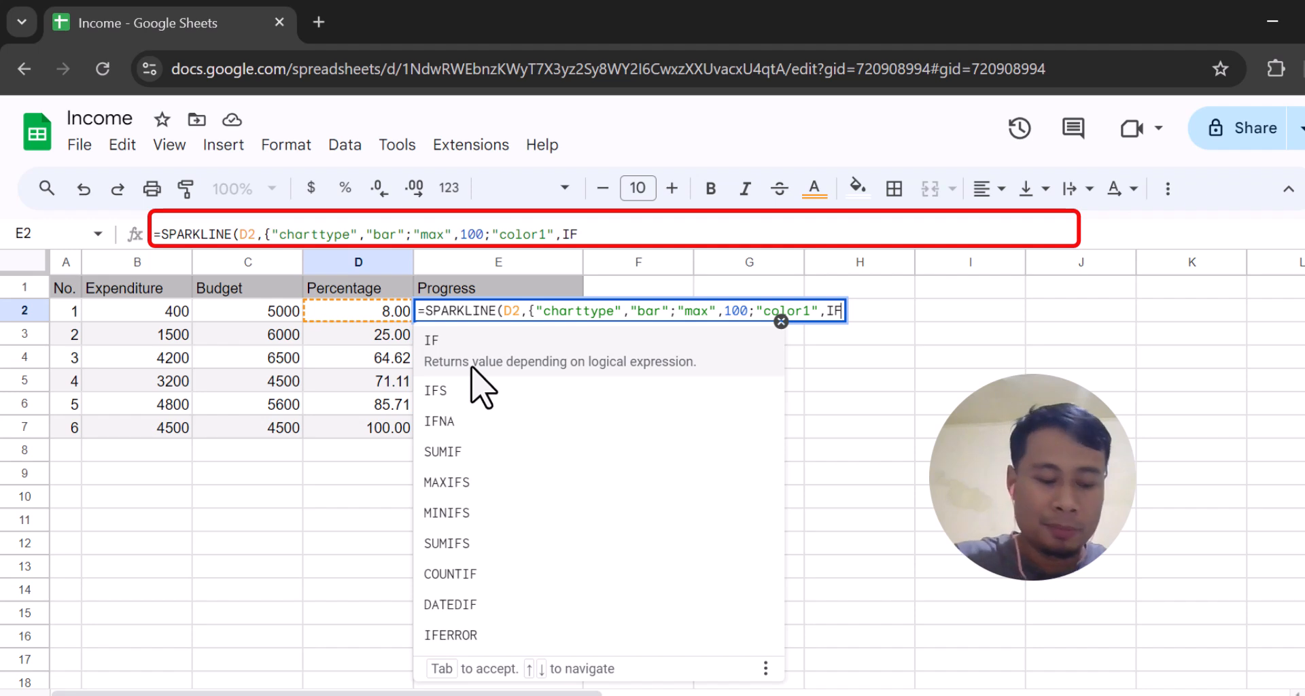
pyautogui.write('(')
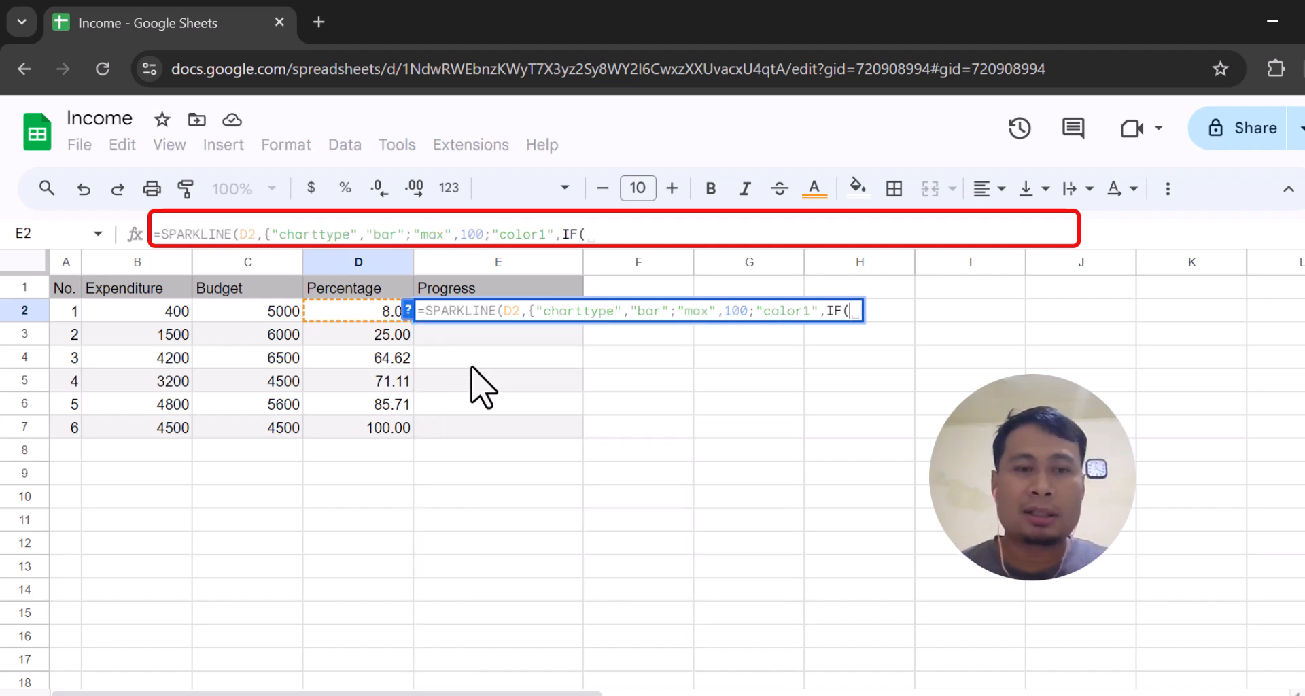
pyautogui.click(371, 314)
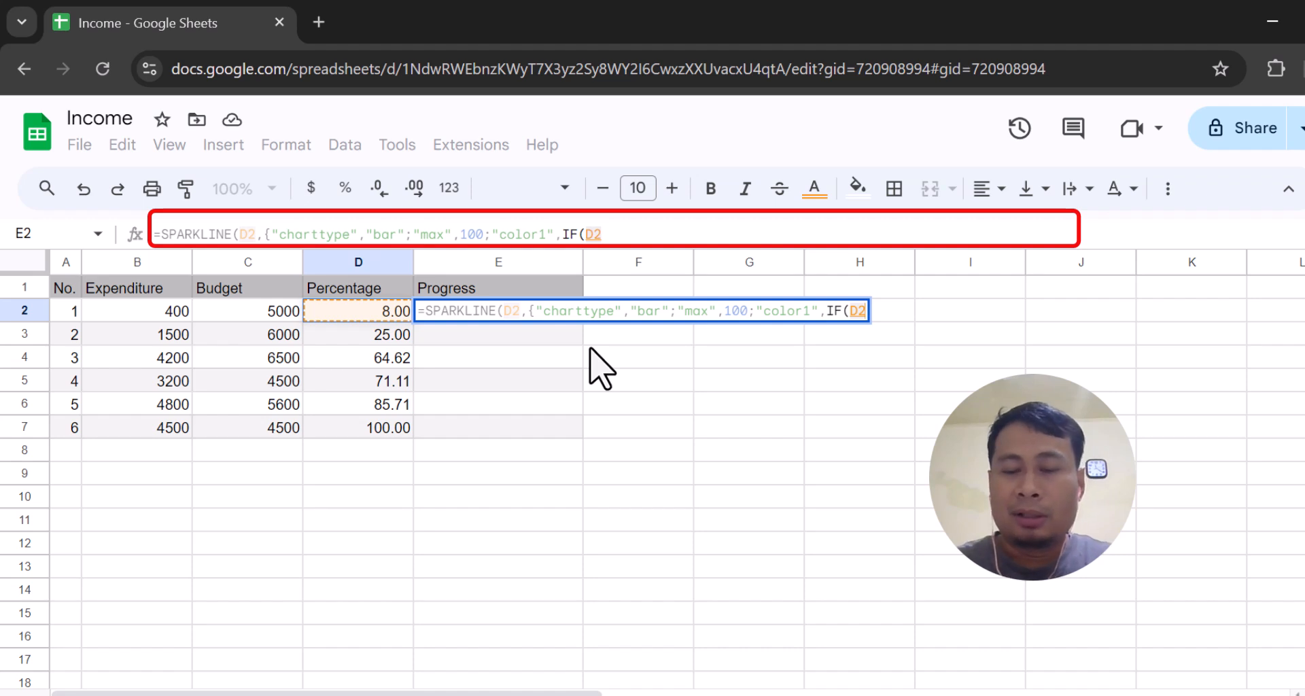
pyautogui.write('<=30, ')
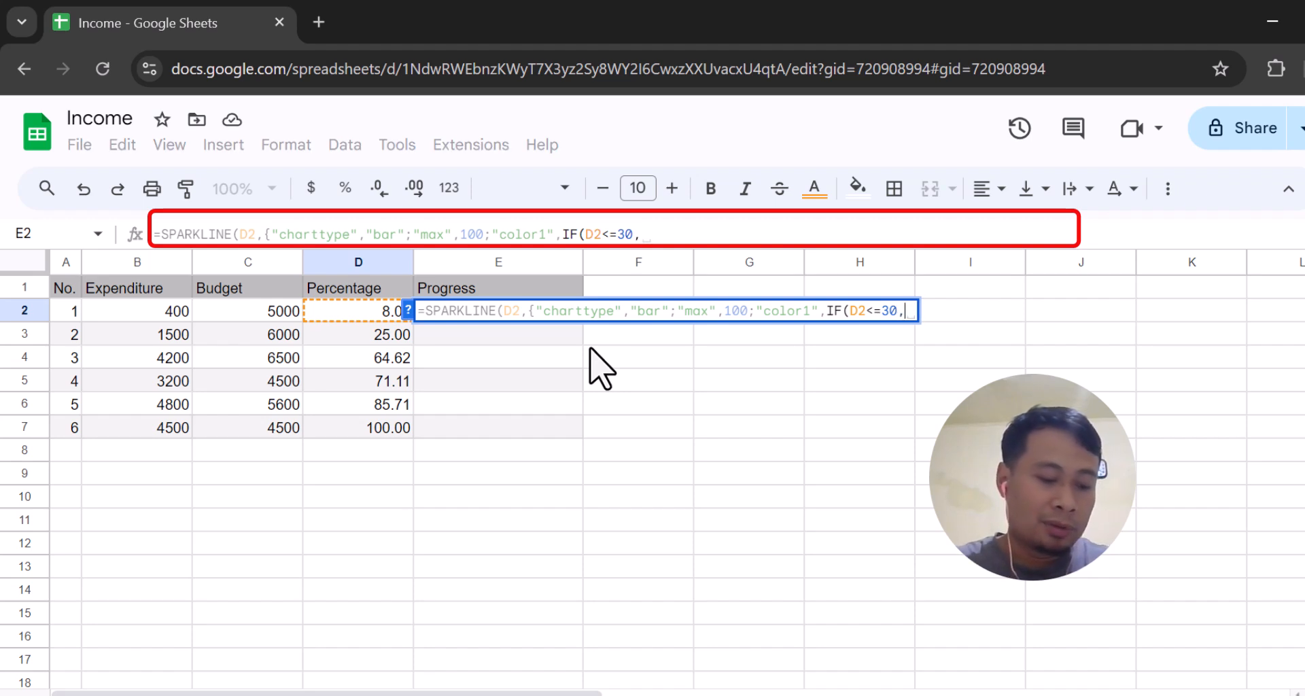
pyautogui.write('"r')
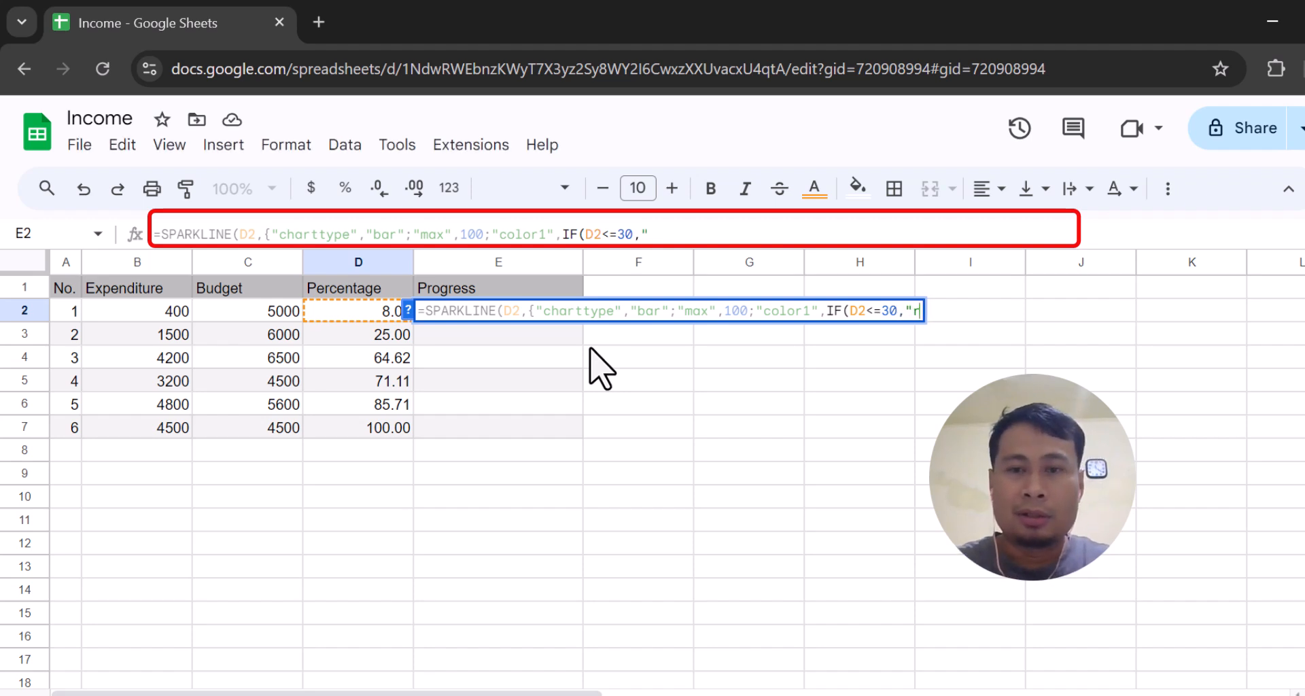
pyautogui.write('ed"')
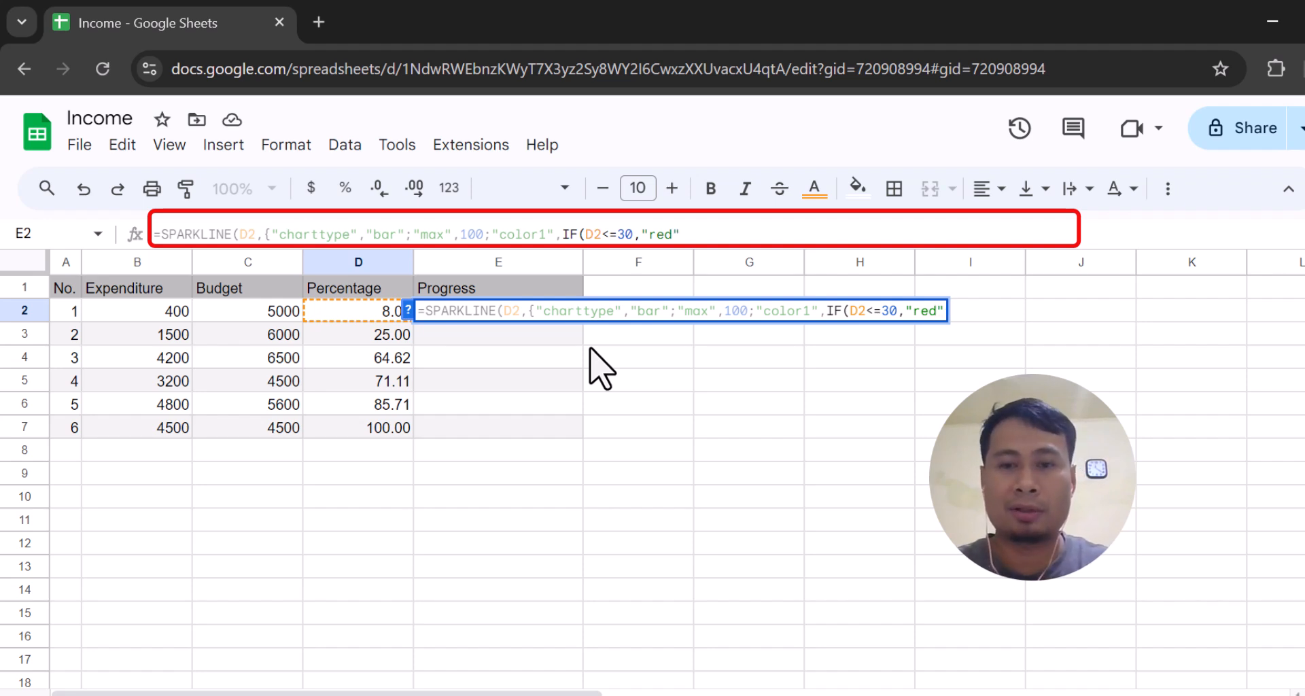
pyautogui.write(',')
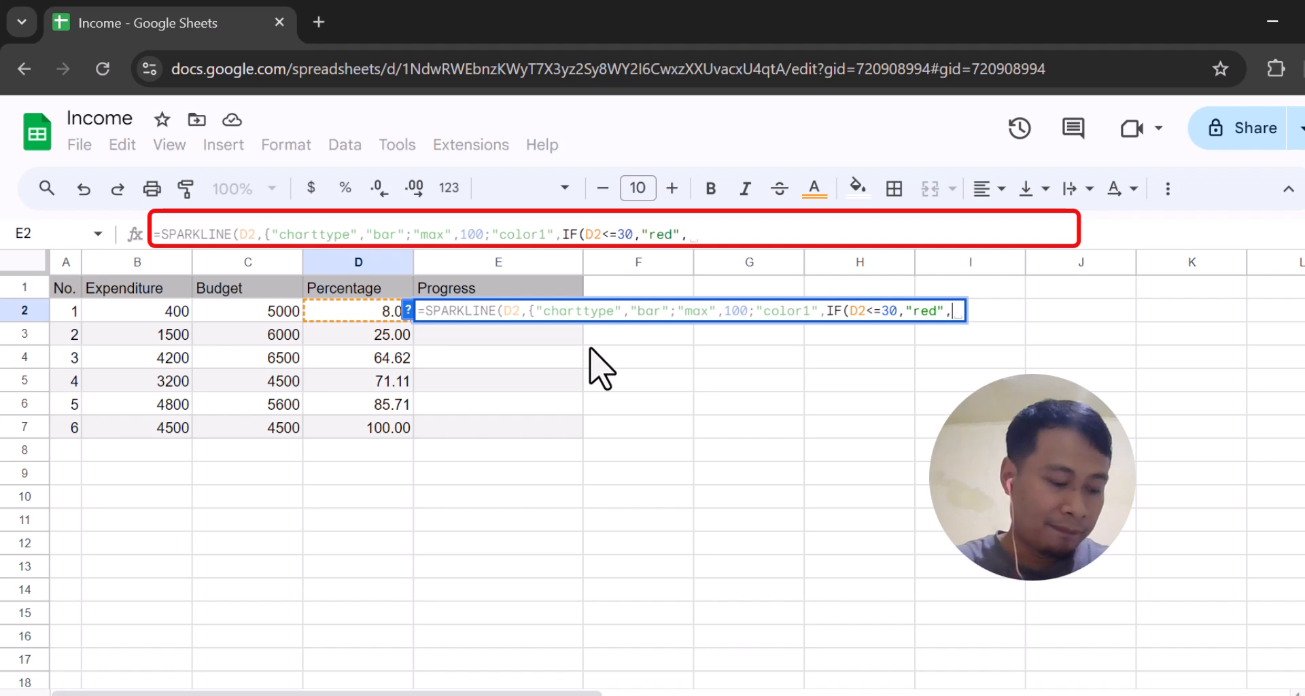
pyautogui.press('BackSpace')
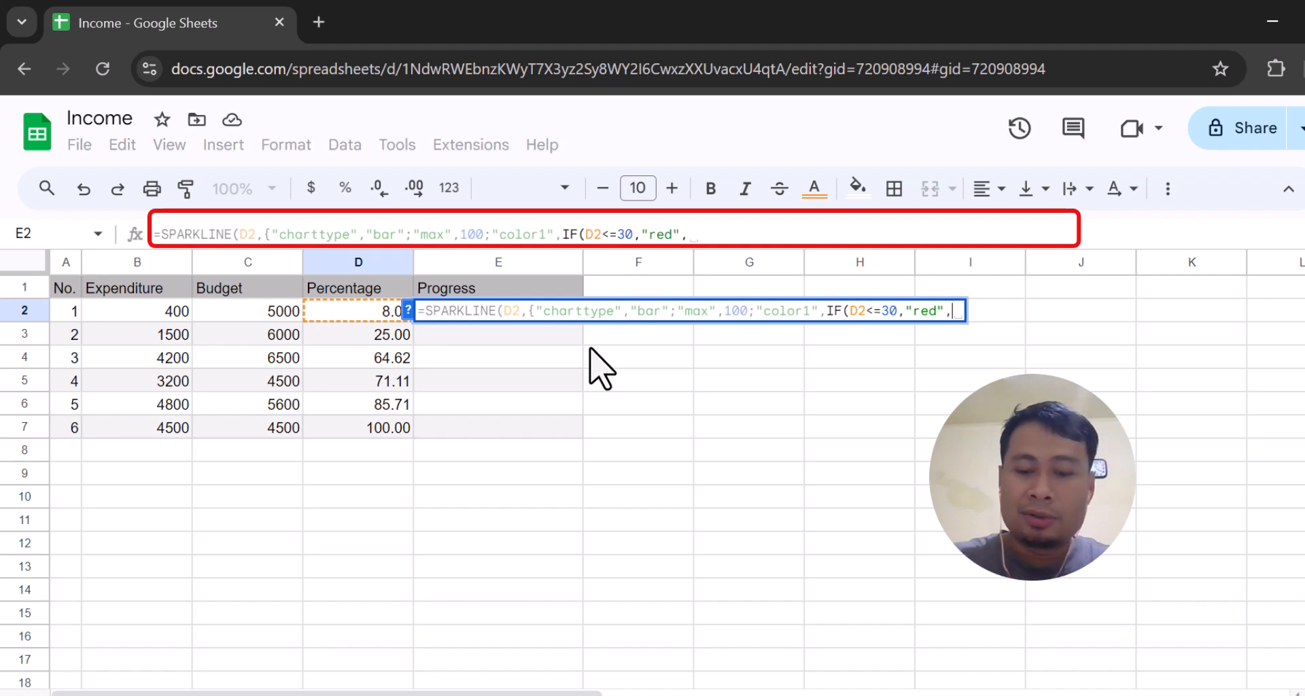
# - Nest a second IF function in the color1 value that returns "yellow" when D2<=80
pyautogui.write('IF')
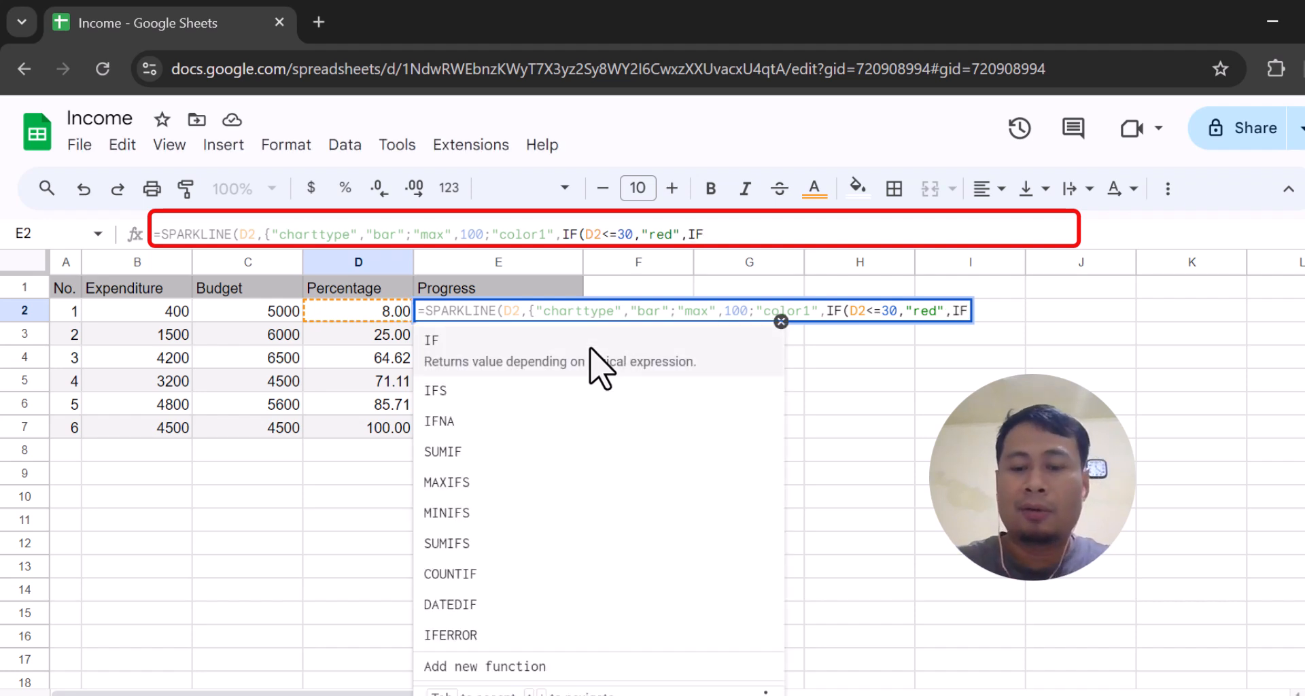
pyautogui.write('(')
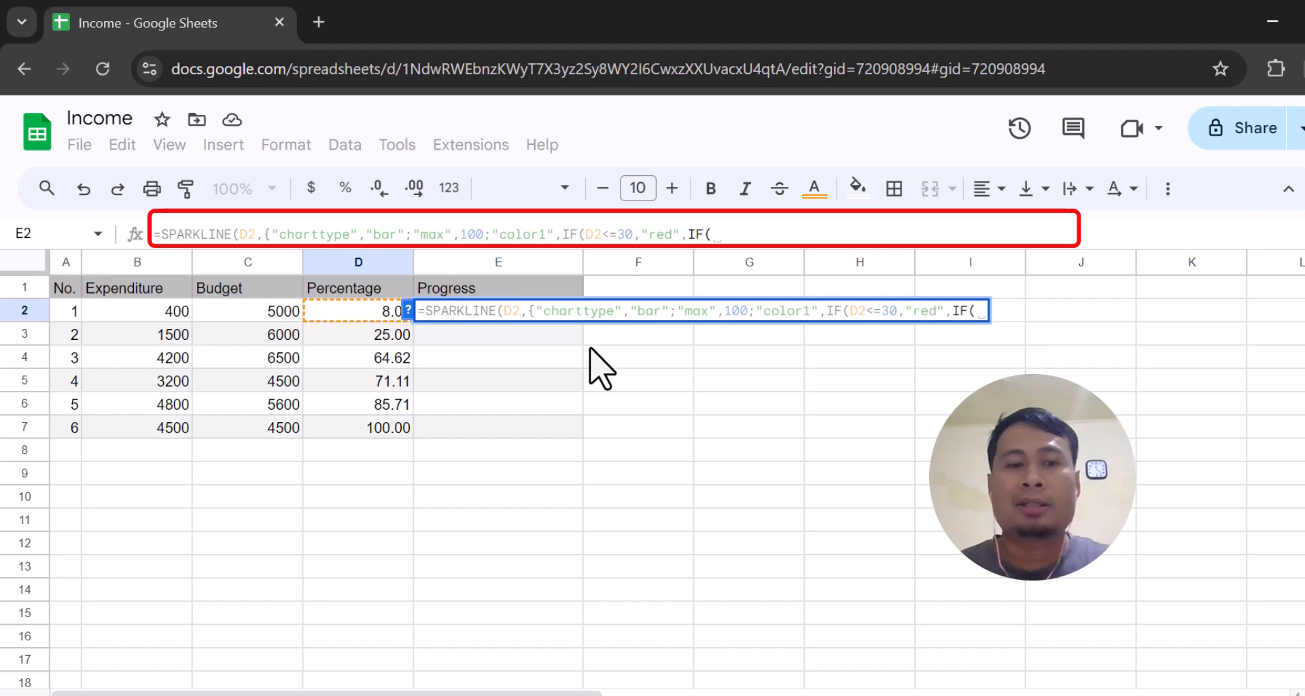
pyautogui.click(382, 314)
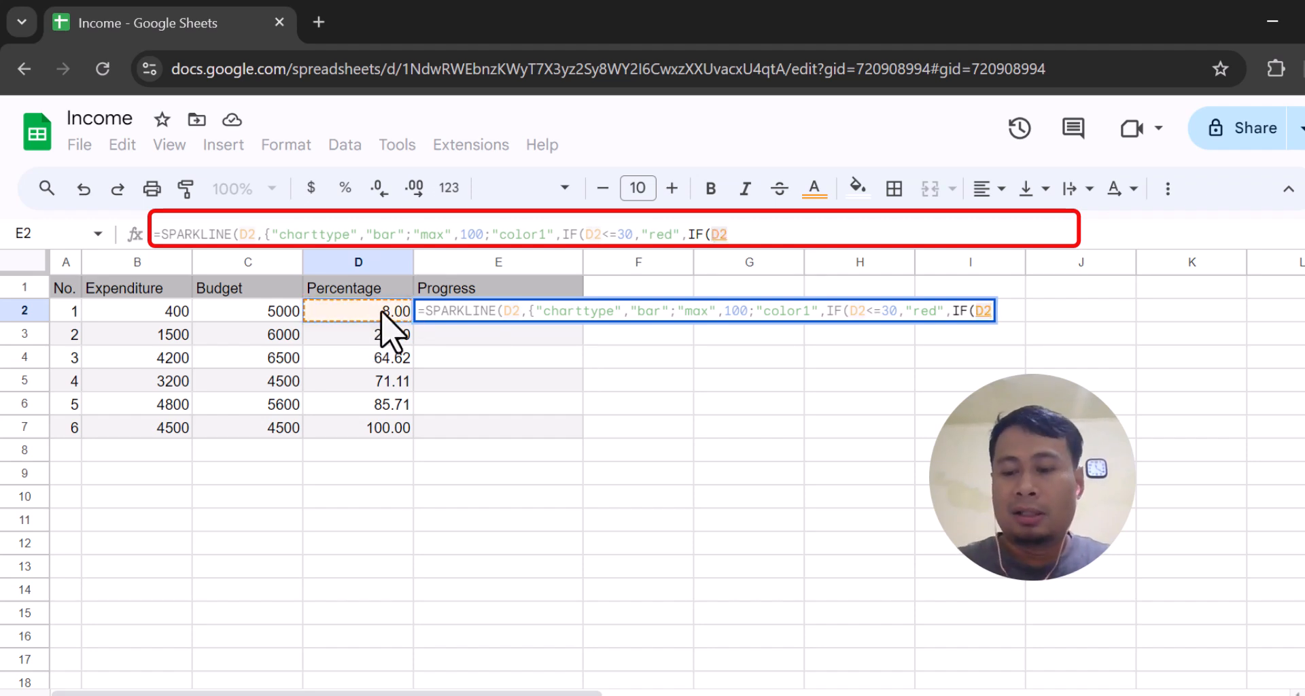
pyautogui.write('<')
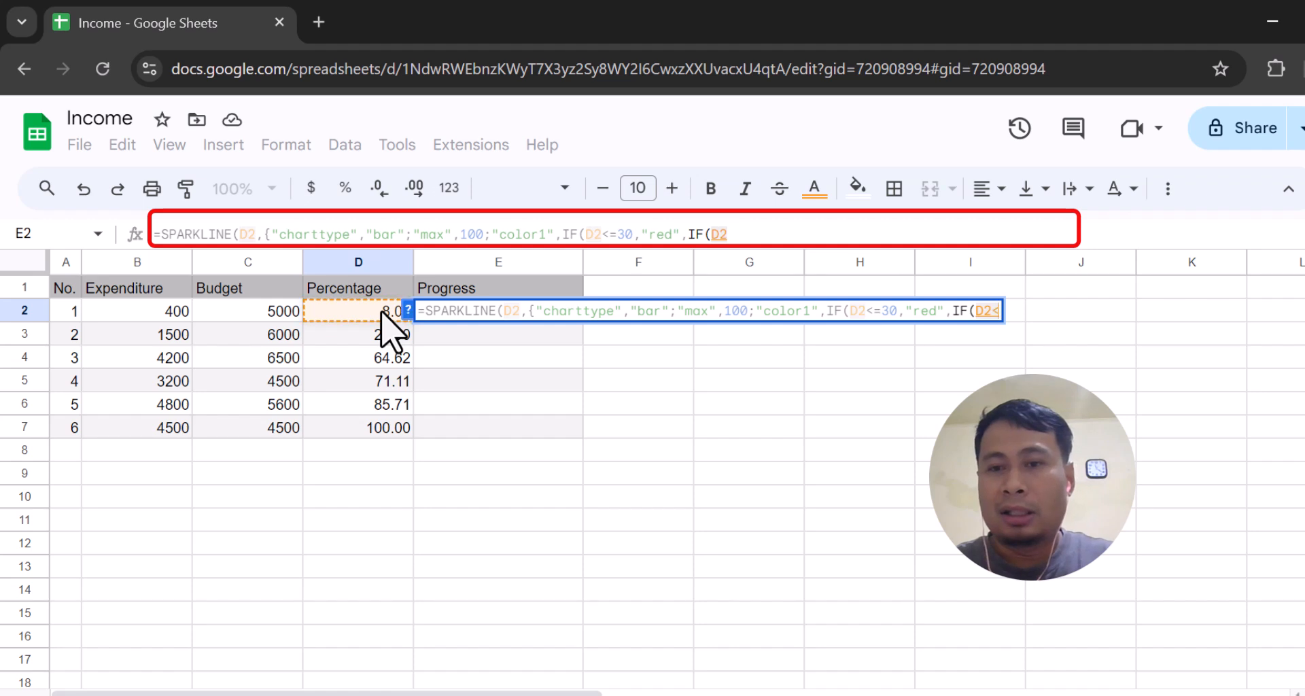
pyautogui.write('=')
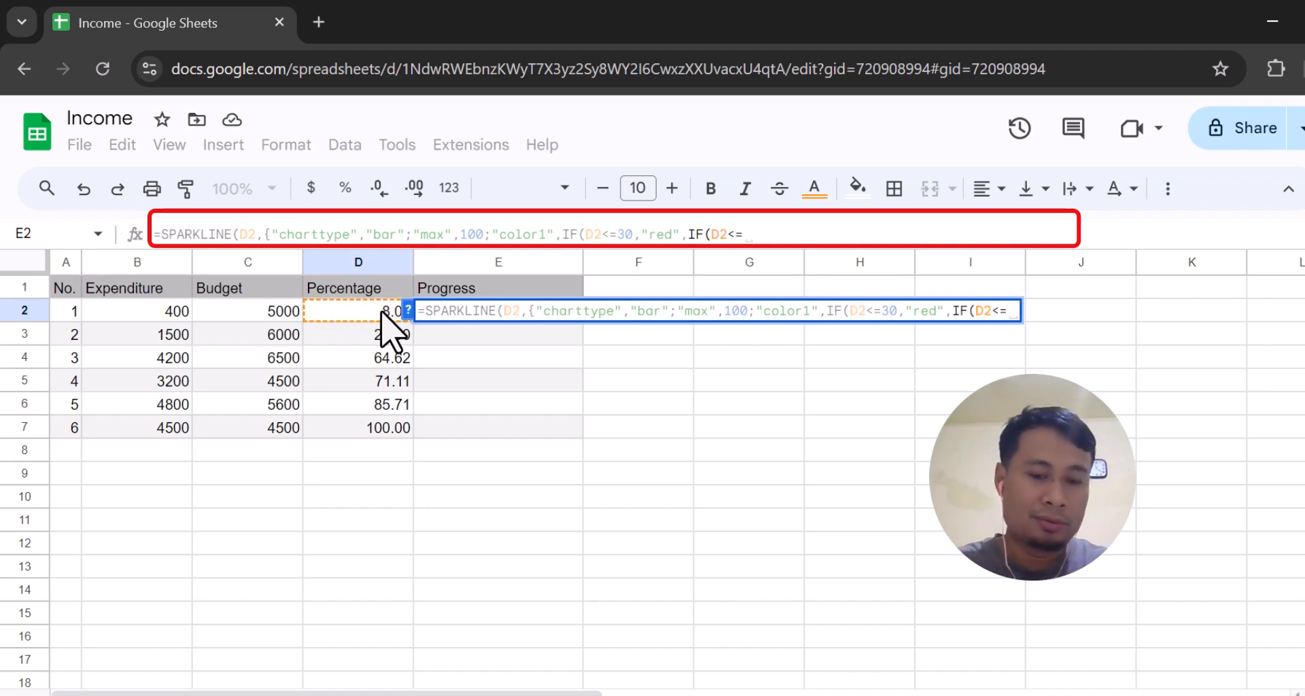
pyautogui.write('80')
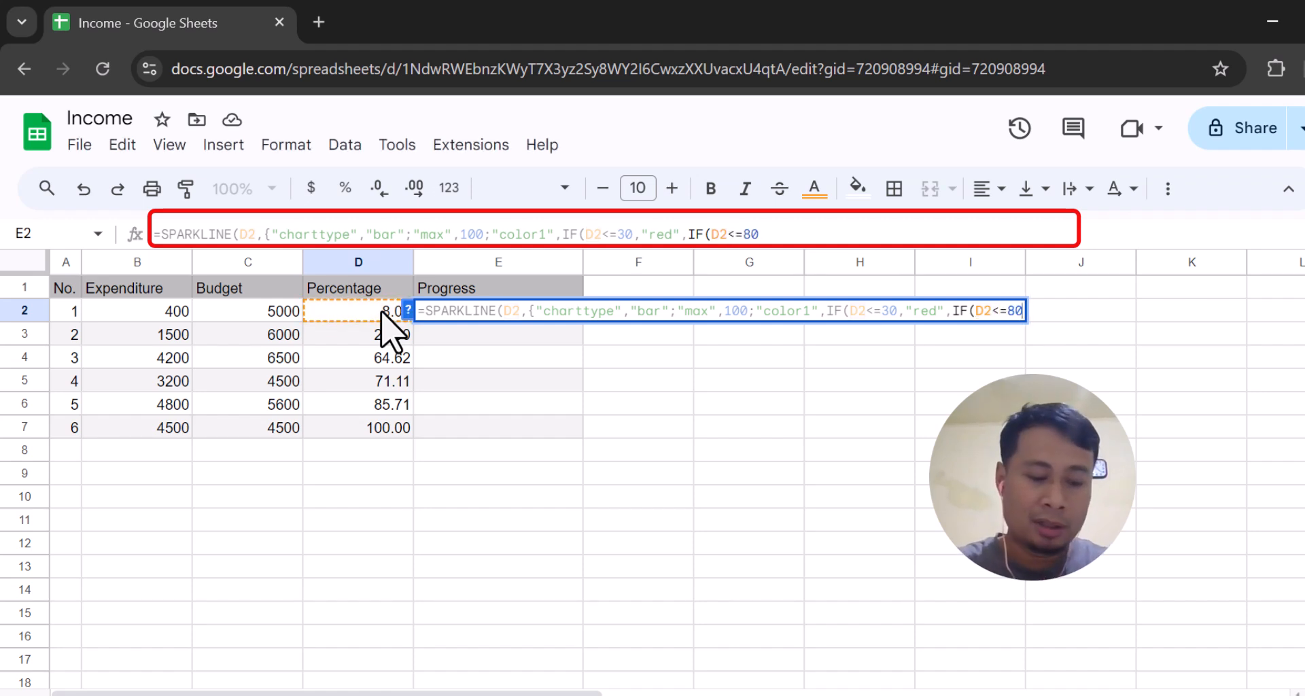
pyautogui.write(',"ye')
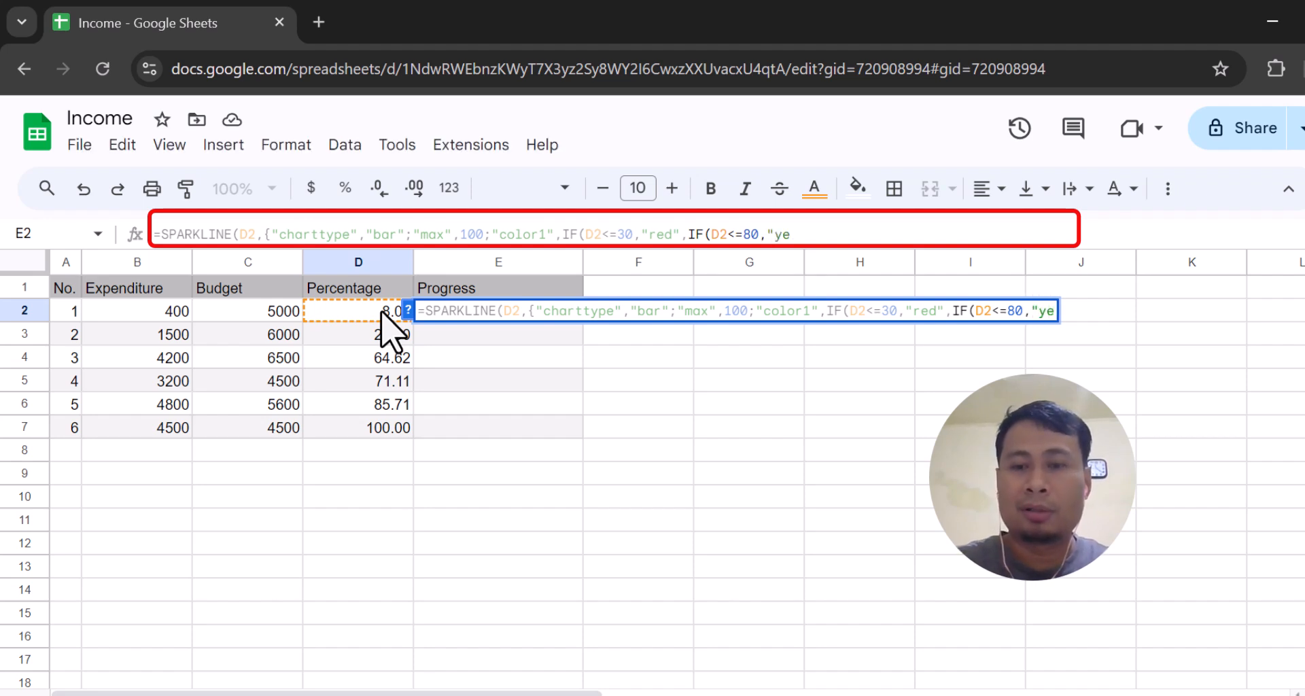
pyautogui.write('lloe')
pyautogui.press('BackSpace')
pyautogui.write('w"')
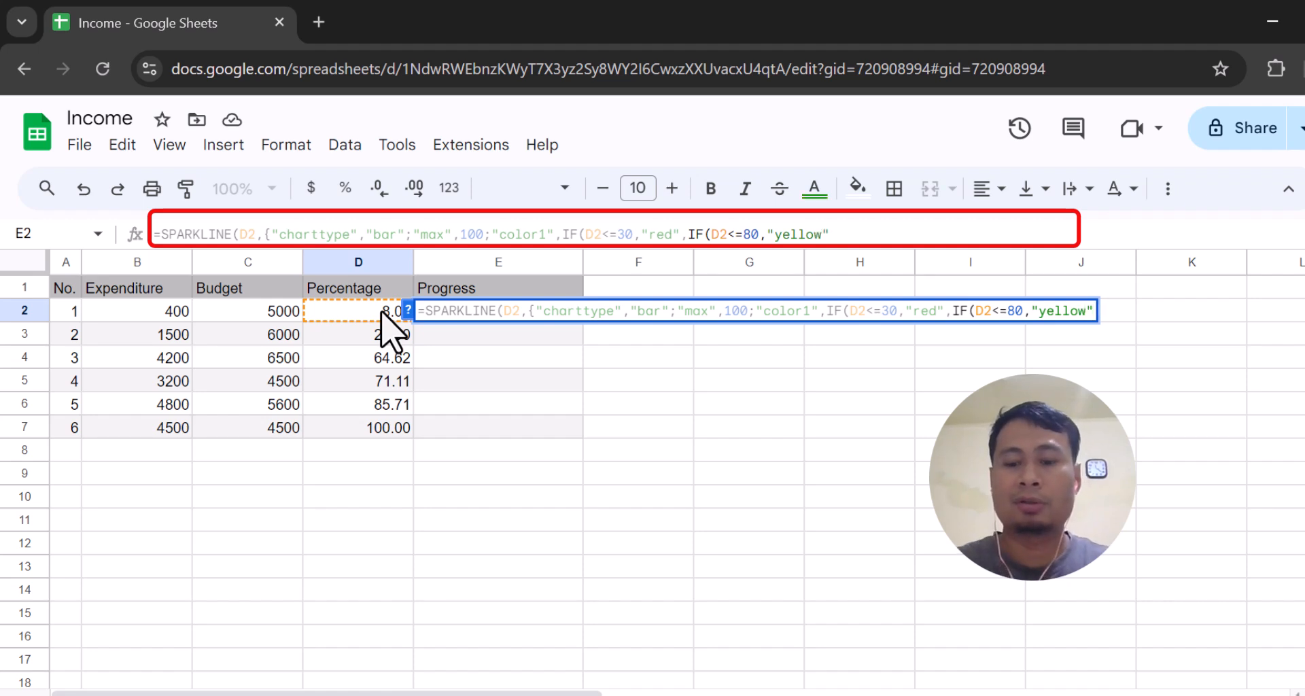
# - Add "green" as the nested IF's fallback value, close both IF functions and end the color1 option with a semicolon
pyautogui.write(',')
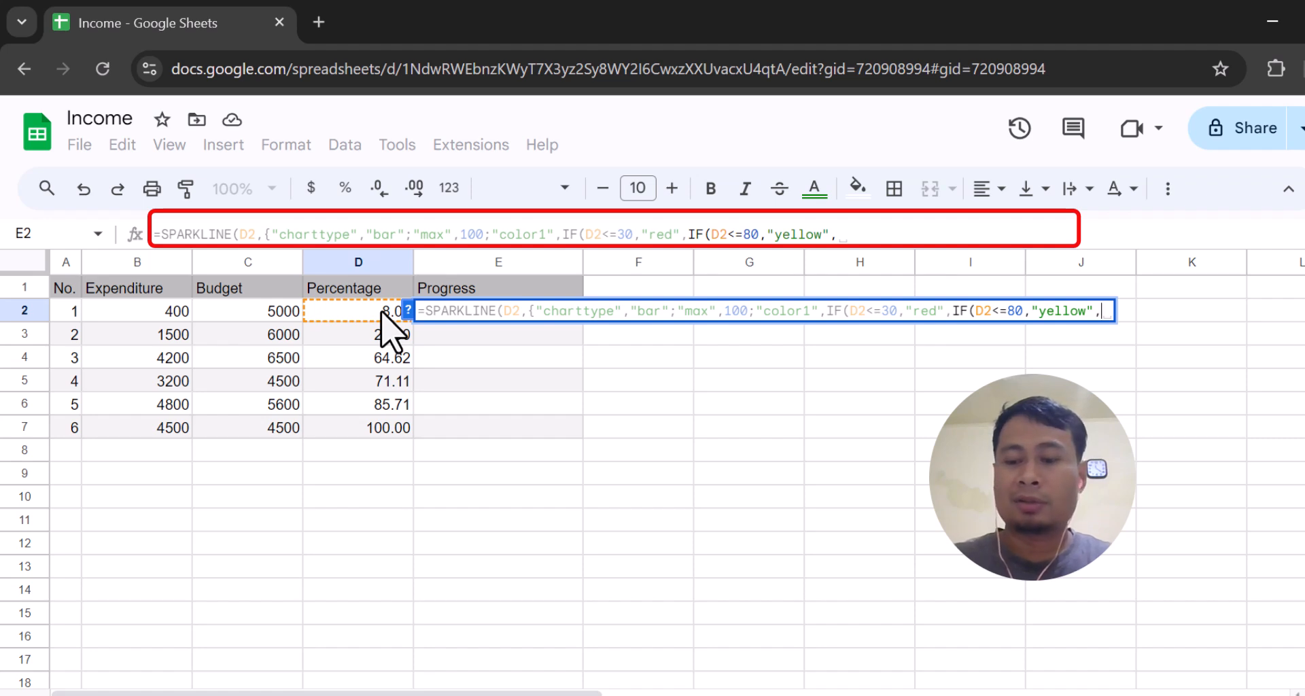
pyautogui.press('BackSpace')
pyautogui.write('"')
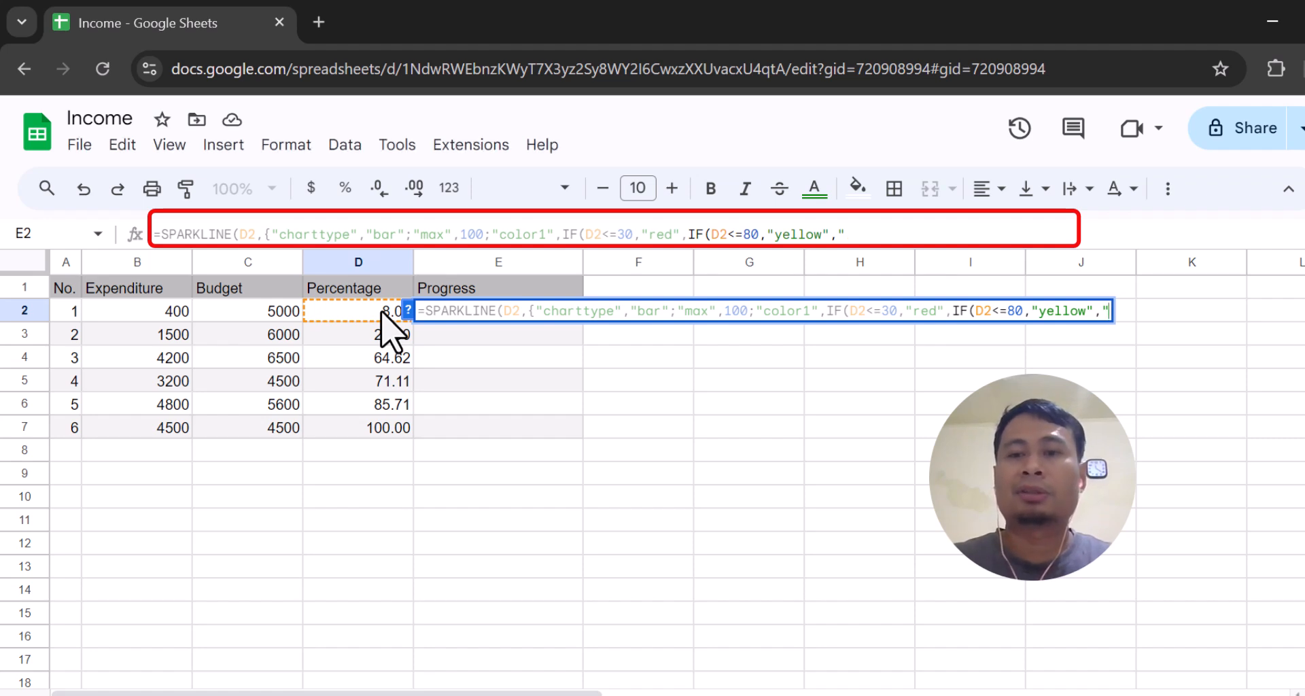
pyautogui.write('g')
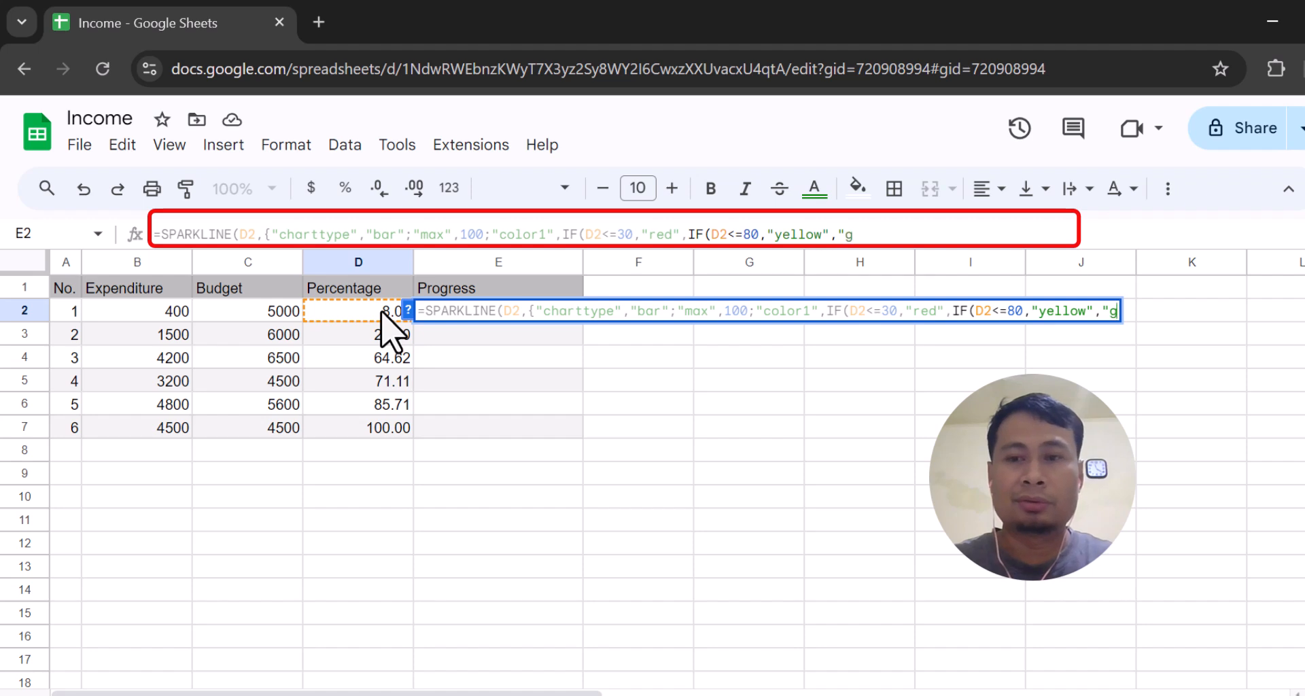
pyautogui.write('reen"')
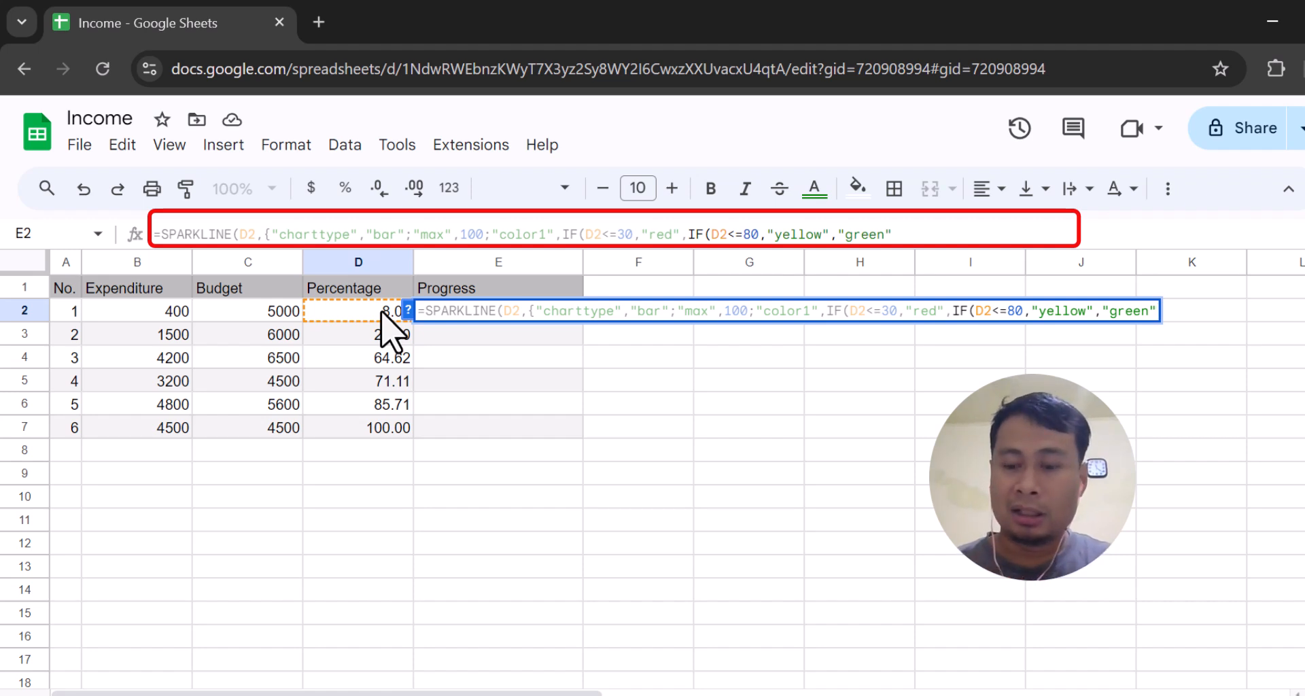
pyautogui.write(')')
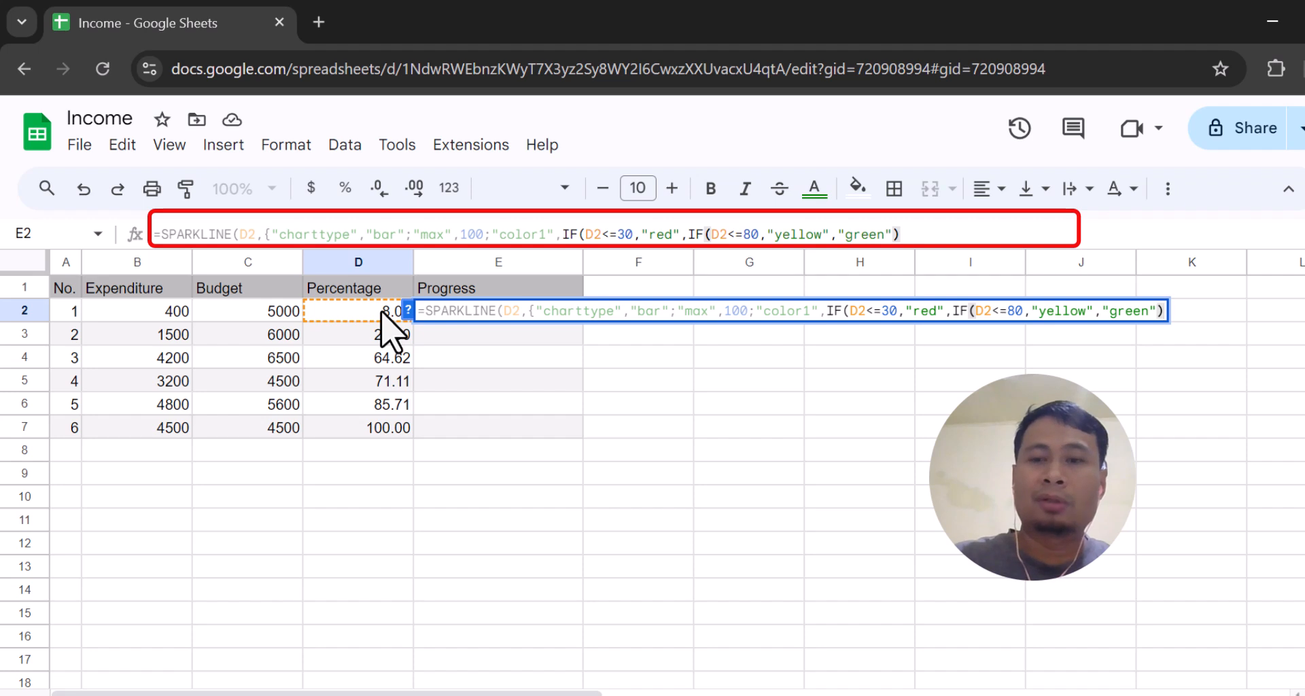
pyautogui.write(')')
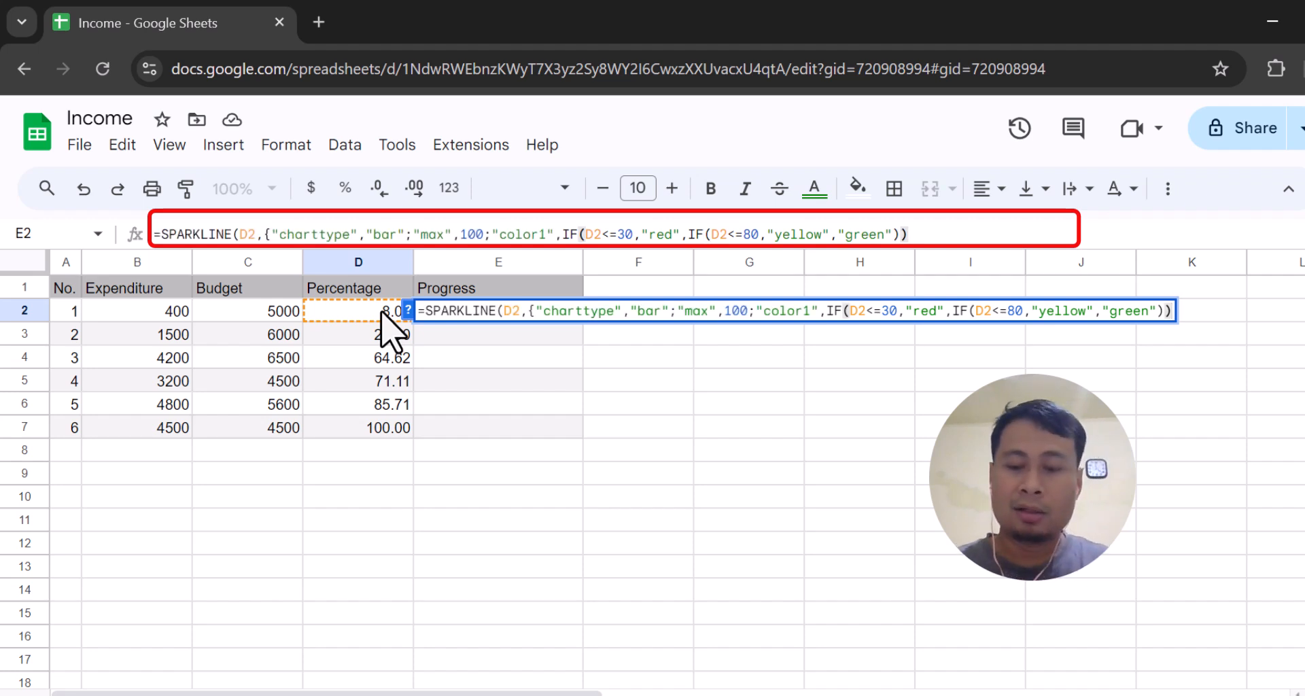
pyautogui.write(';')
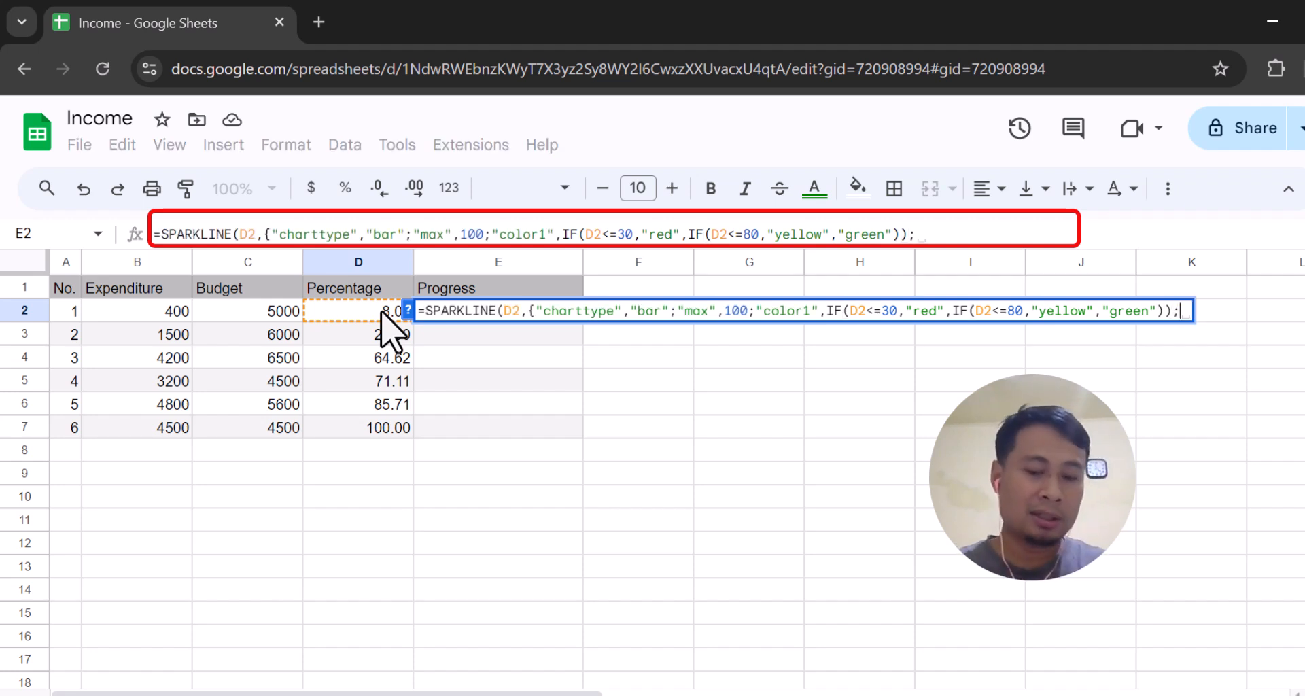
# - Add the option "empty","zero" to the sparkline options array
pyautogui.write('"empty')
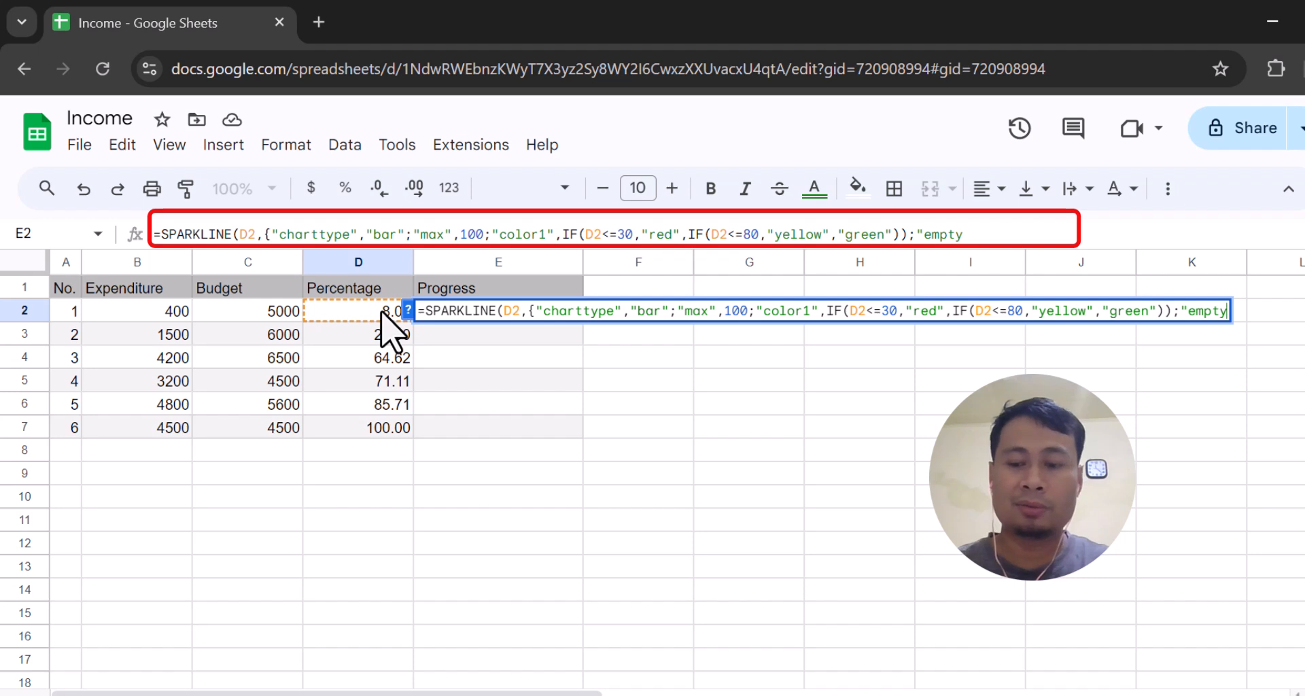
pyautogui.write('"')
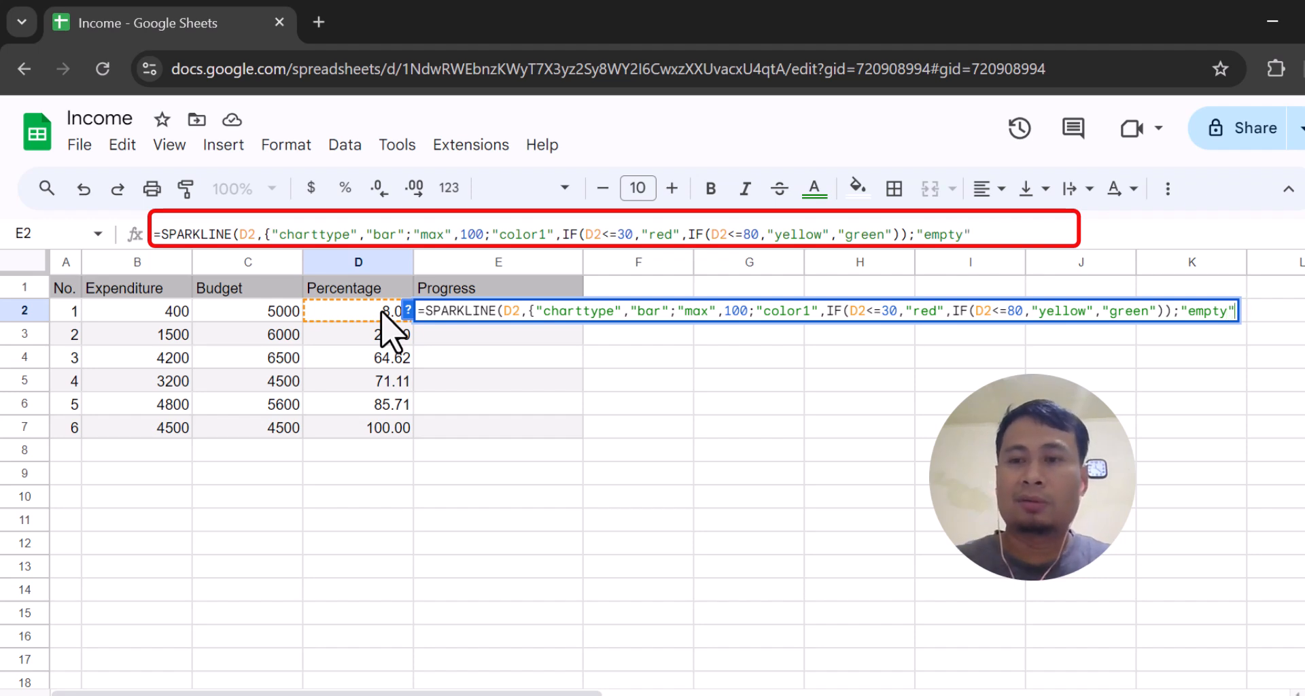
pyautogui.write(',"z')
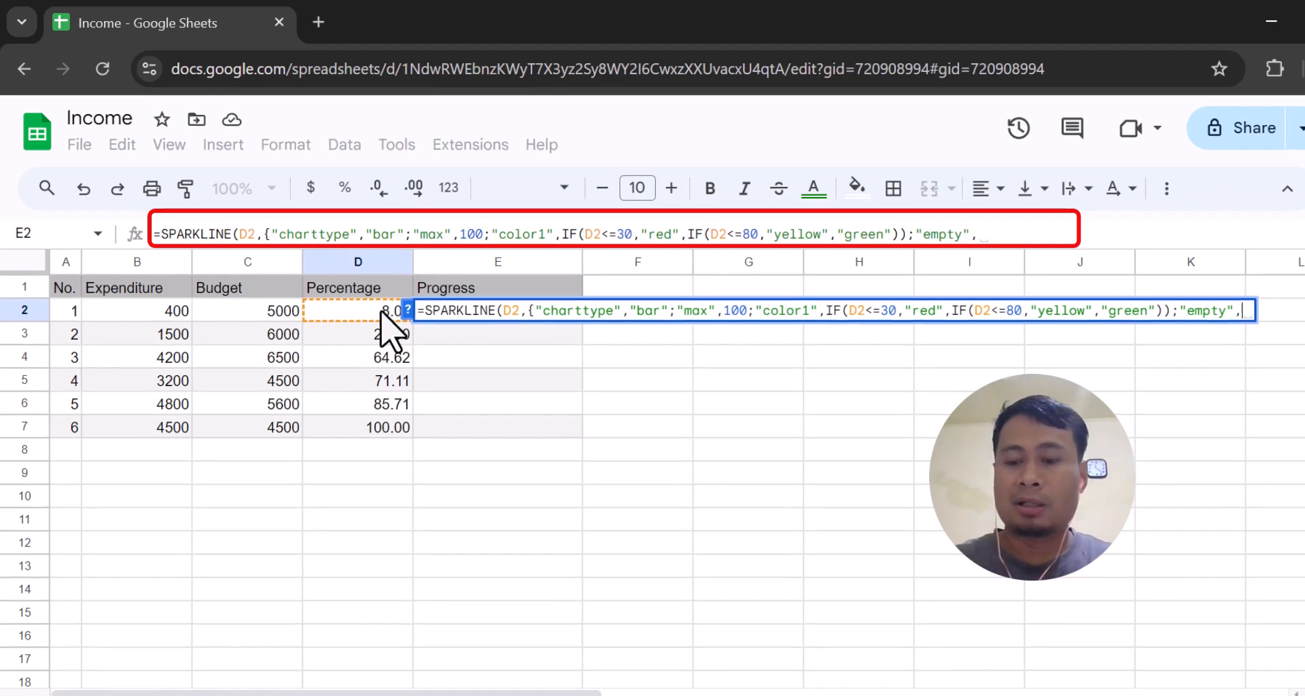
pyautogui.write('wer')
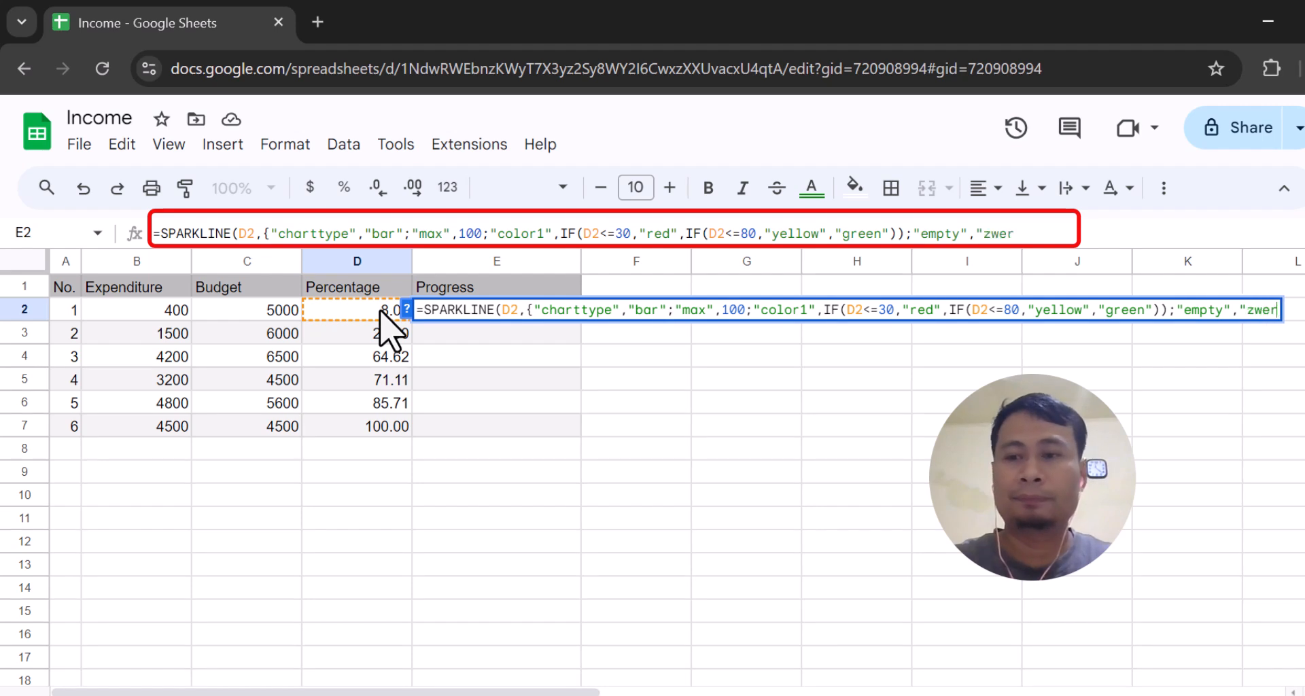
pyautogui.press('BackSpace')
pyautogui.press('BackSpace')
pyautogui.press('BackSpace')
pyautogui.write('ero')
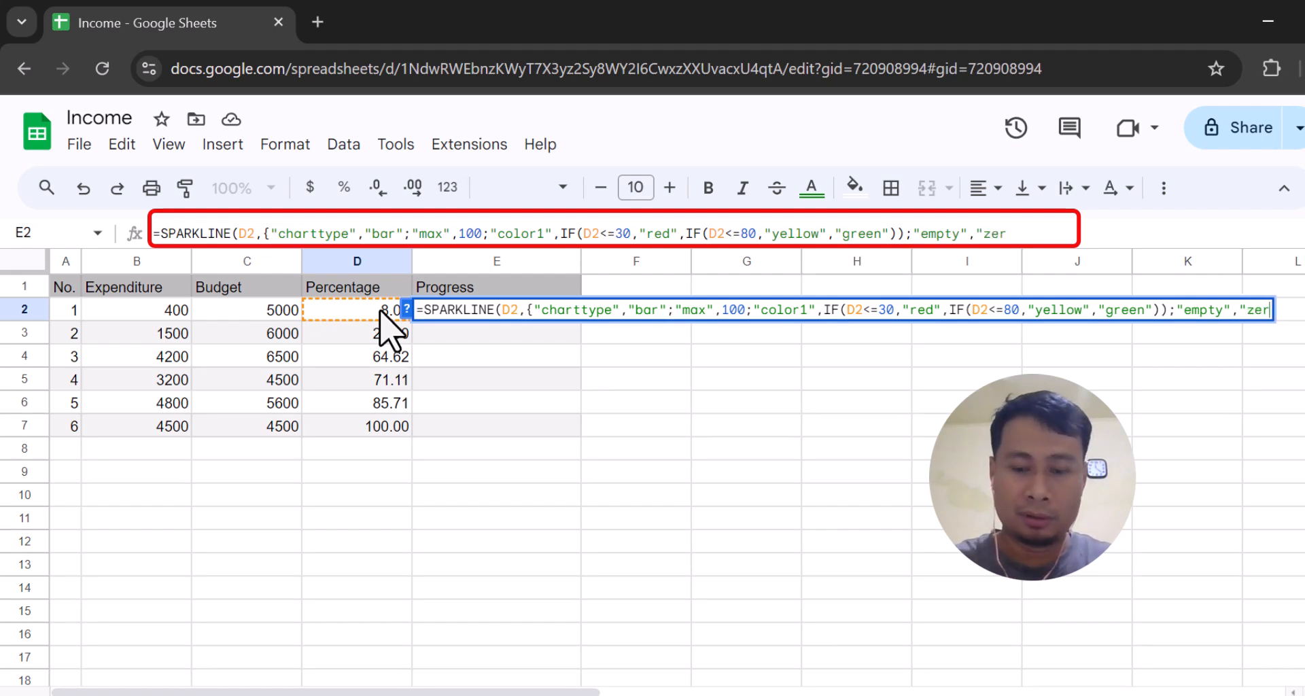
pyautogui.write('"')
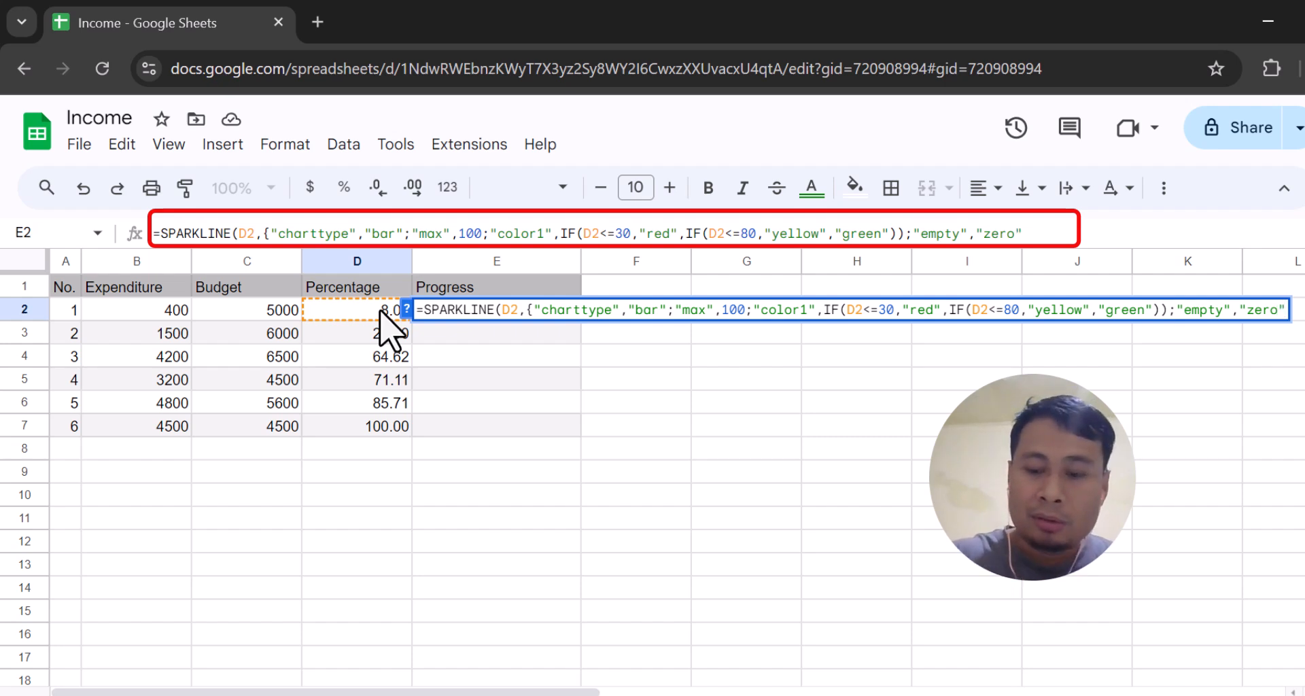
# - Close the options array and the SPARKLINE function, and enter the formula in E2
pyautogui.write('}')
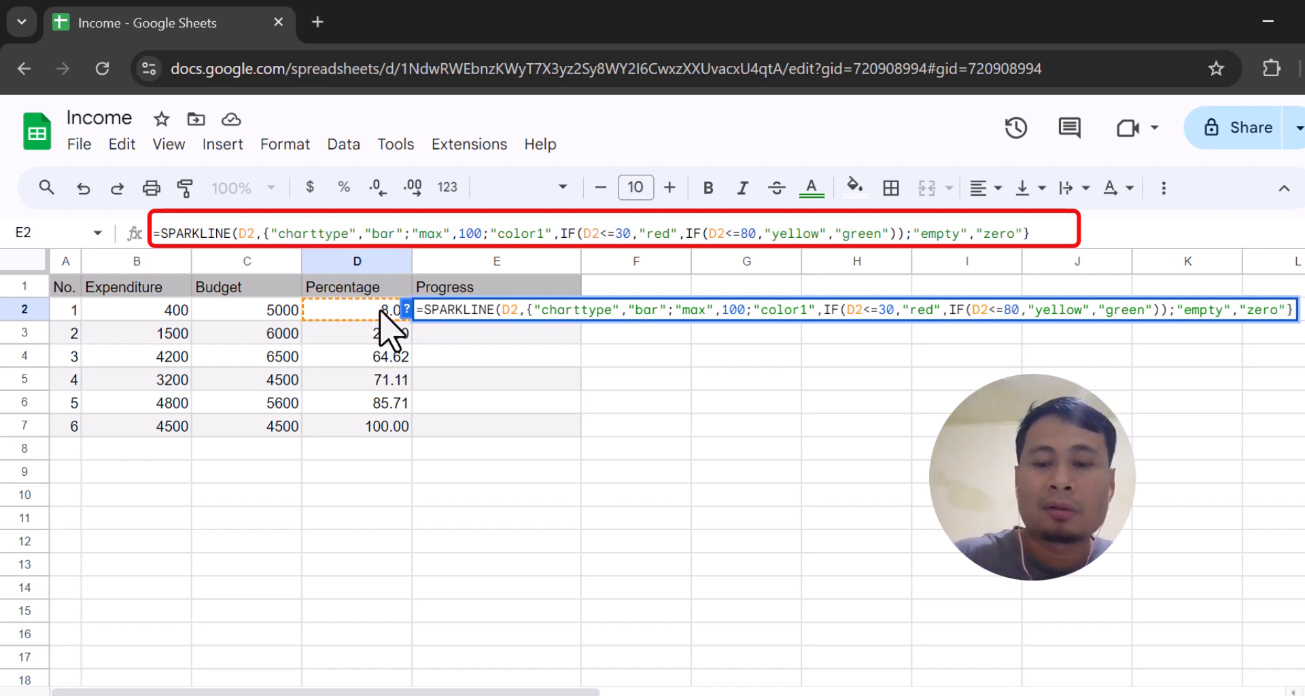
pyautogui.write(')')
pyautogui.press('Return')
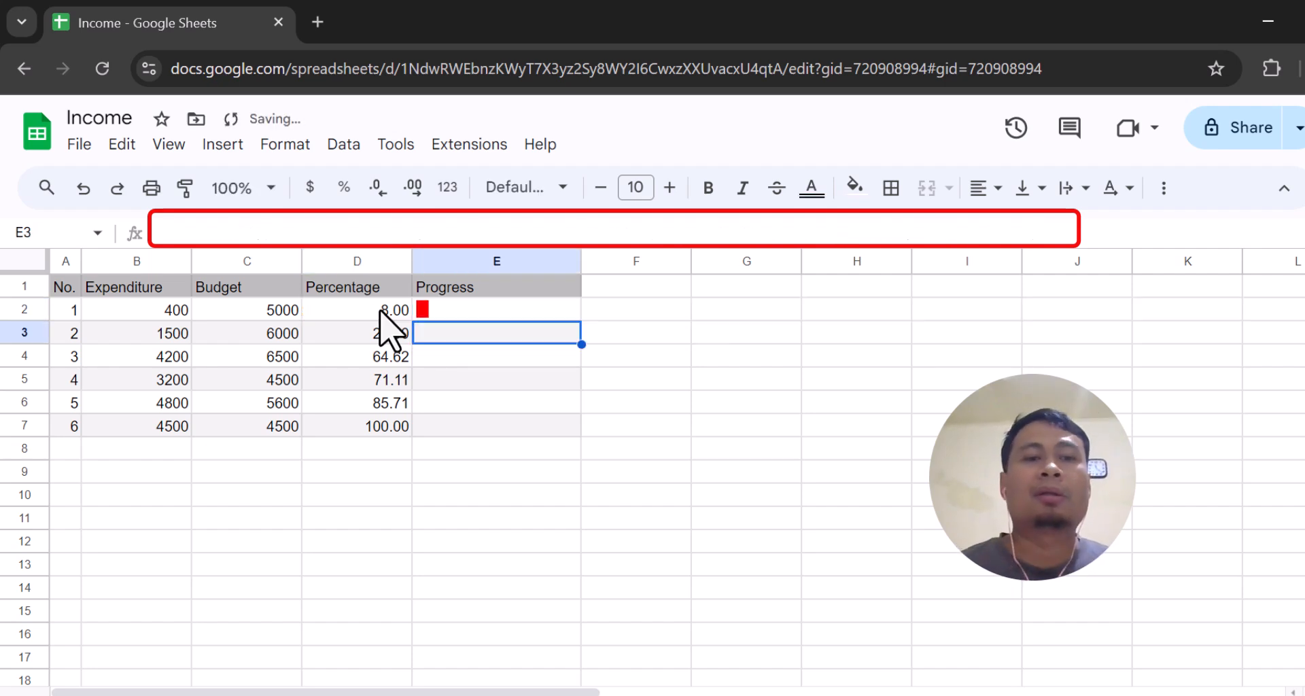
# - Fill the SPARKLINE formula from E2 down through E7 in the Progress column
pyautogui.click(452, 314)
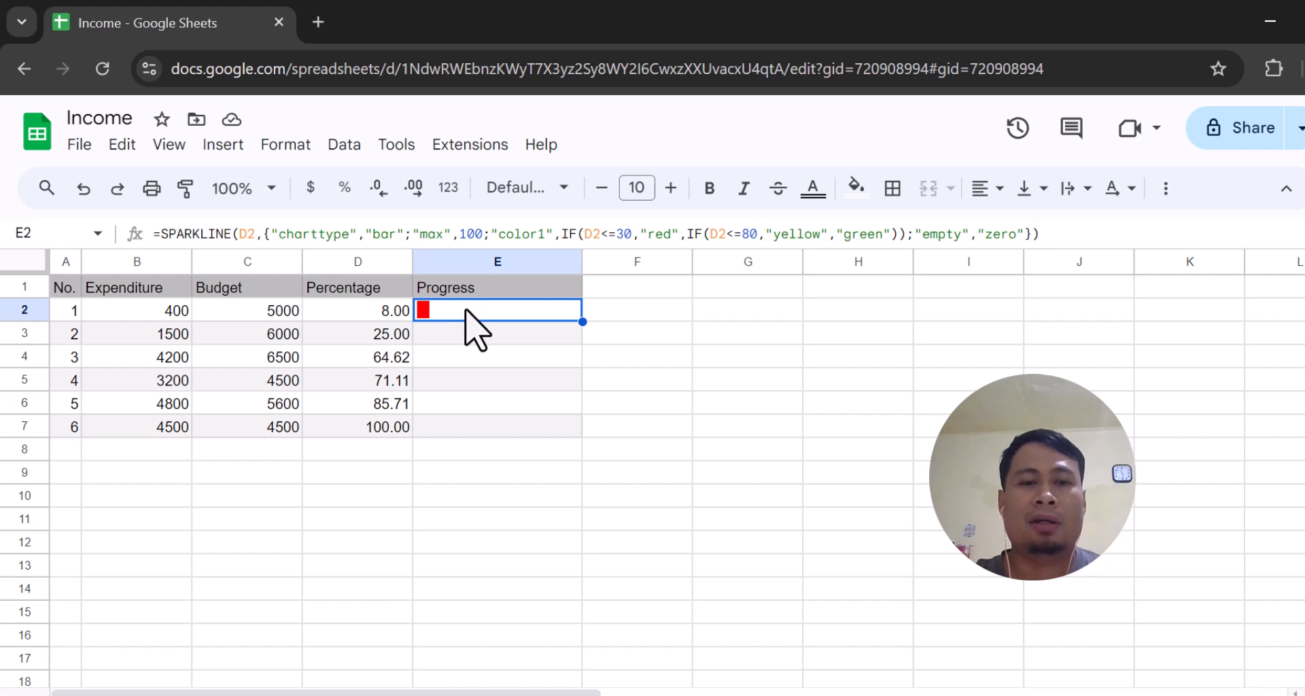
pyautogui.moveTo(582, 323); pyautogui.dragTo(566, 430)
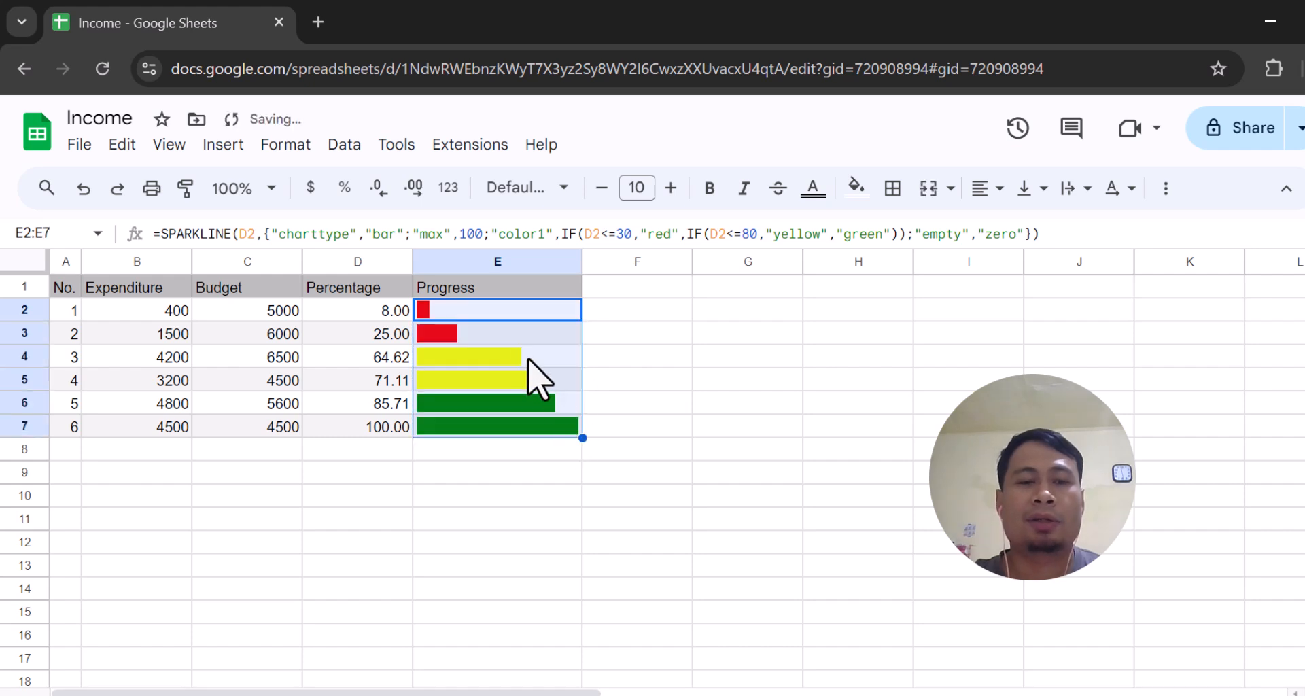
pyautogui.click(474, 350)
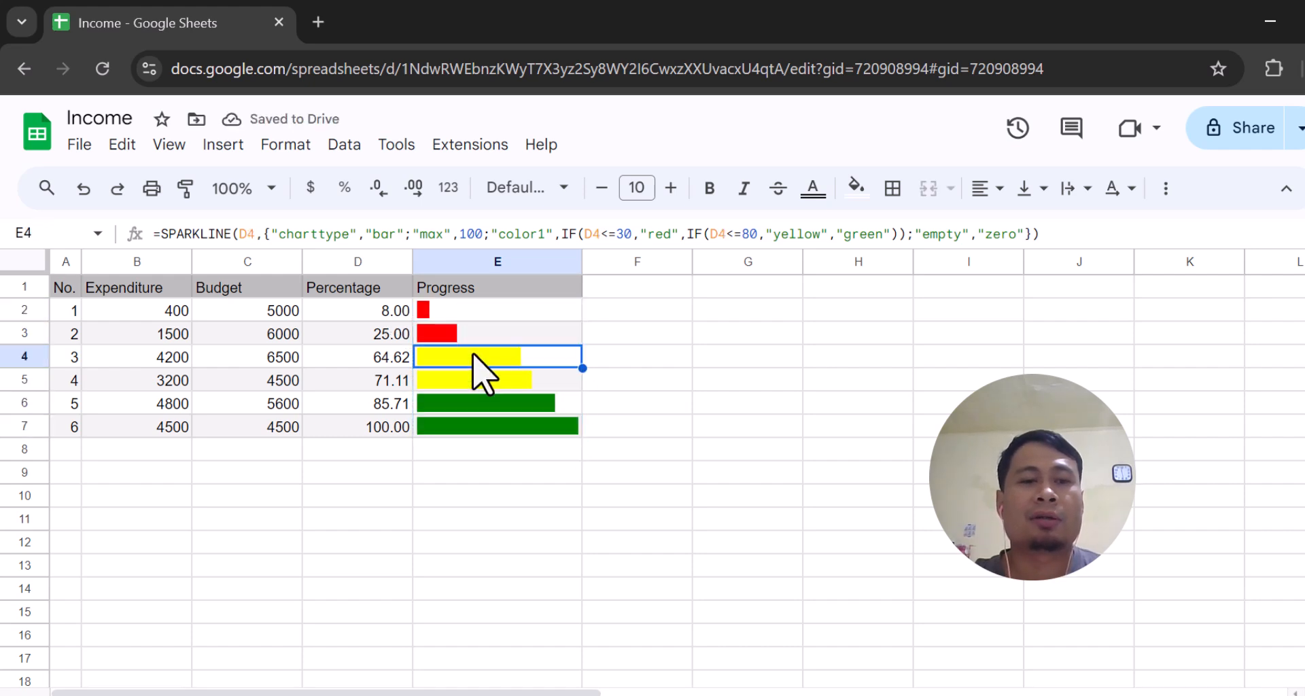
# - Compare the Percentage values in rows 2 to 7 with the colours of their progress bars
pyautogui.click(374, 317)
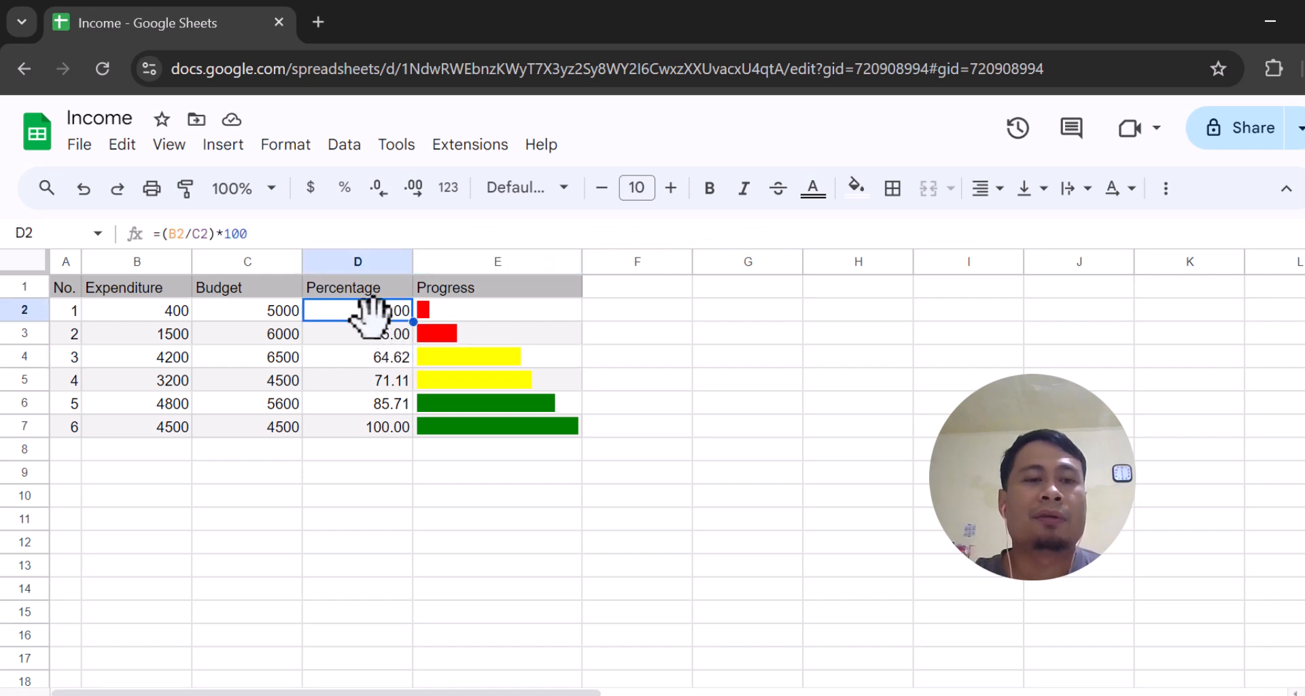
pyautogui.click(378, 338)
pyautogui.click(374, 309)
pyautogui.click(376, 330)
pyautogui.click(459, 313)
pyautogui.click(463, 334)
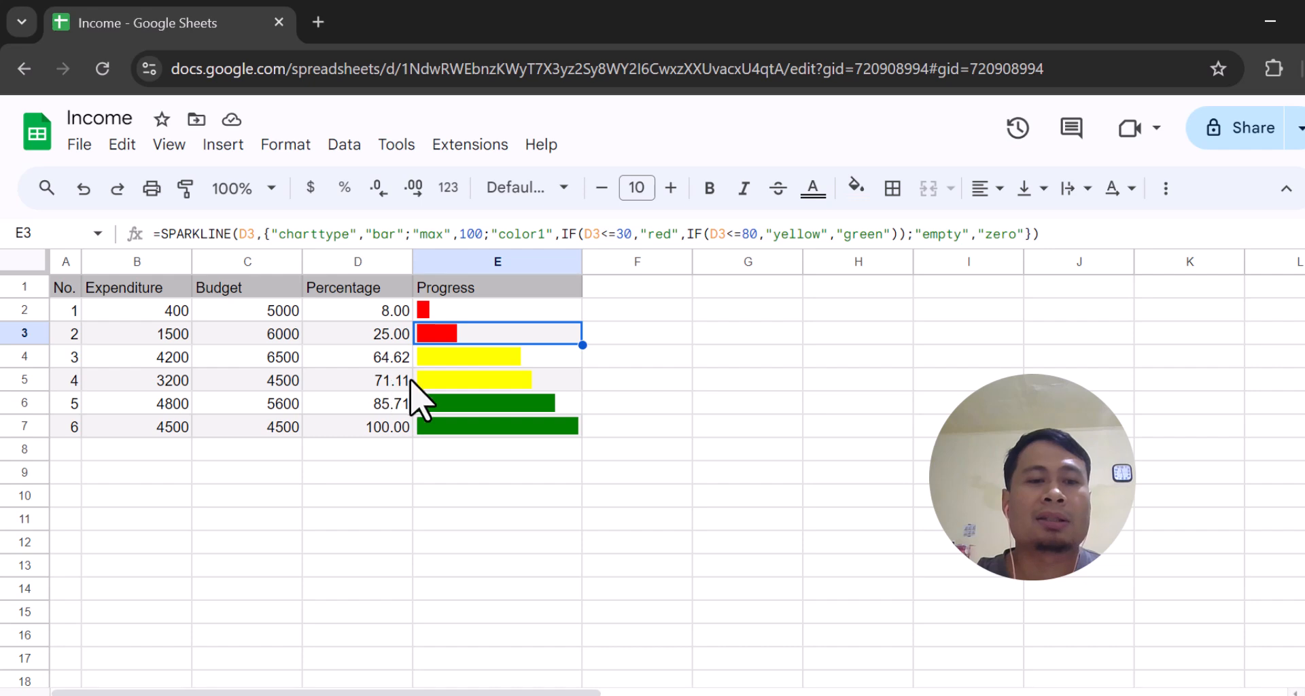
pyautogui.click(478, 358)
pyautogui.click(471, 377)
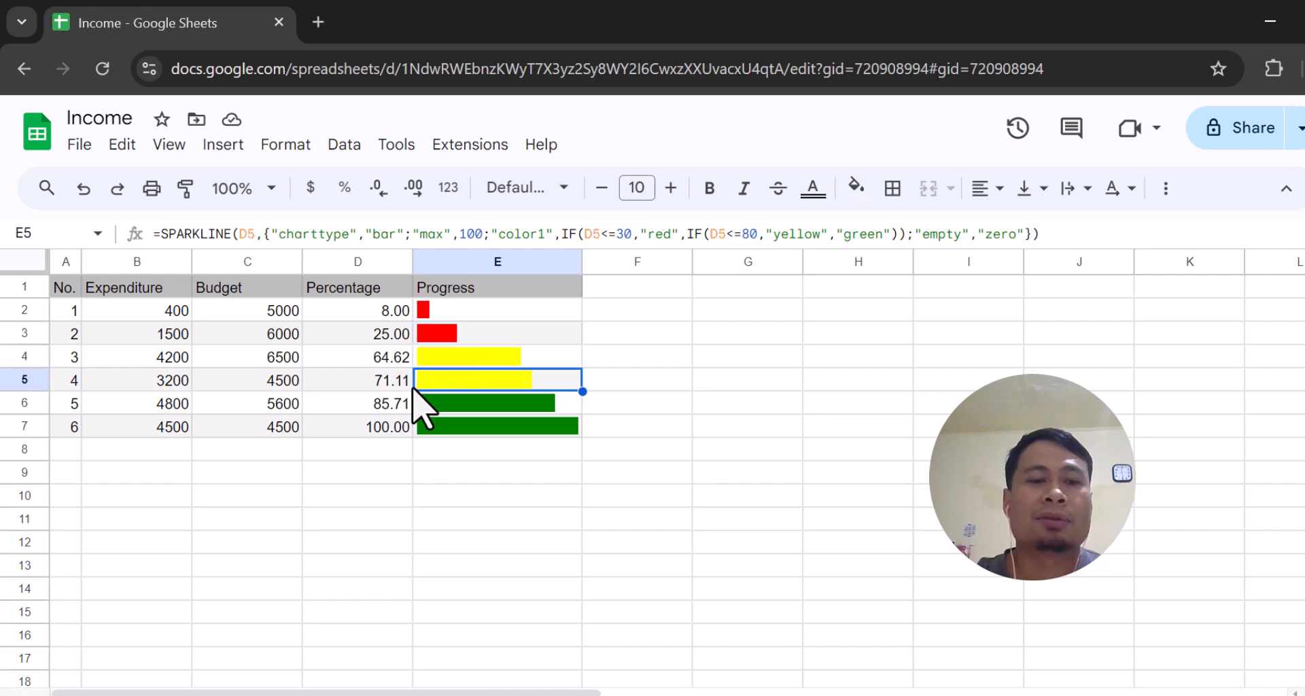
pyautogui.click(386, 402)
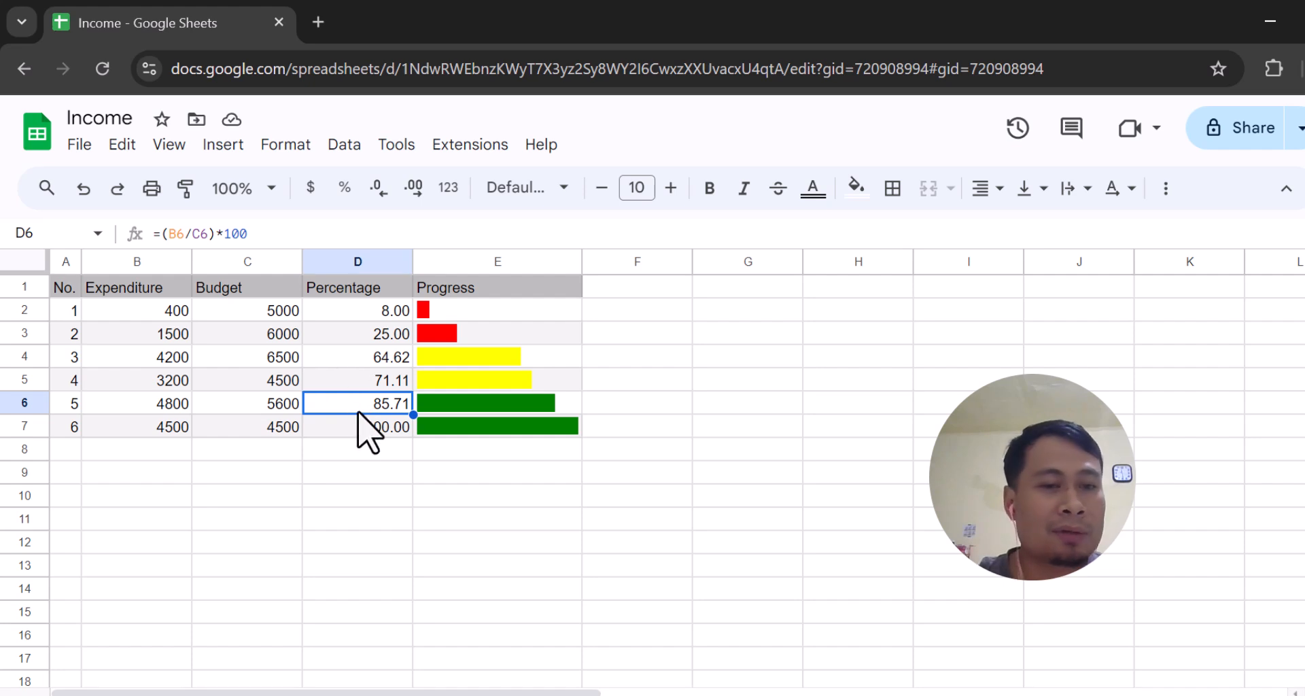
pyautogui.click(391, 427)
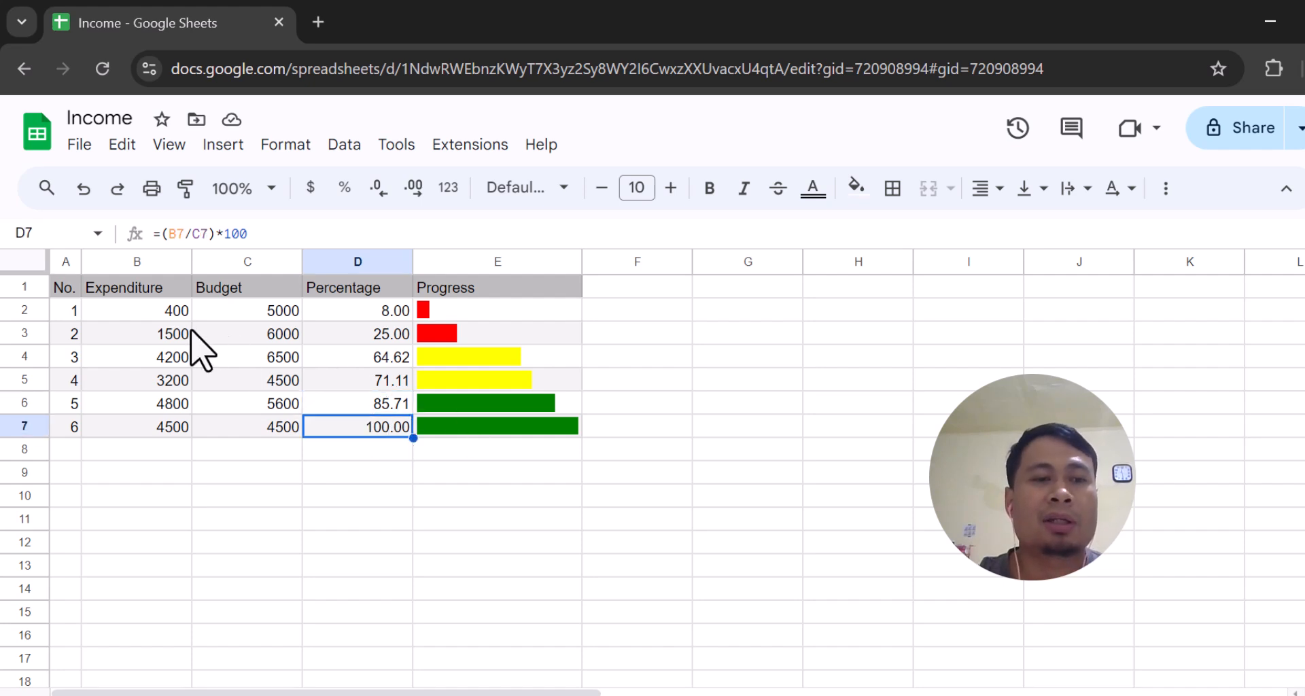
# - Set the first row's Expenditure in B2 to 5000 and check that row's percentage and progress bar
pyautogui.click(154, 312)
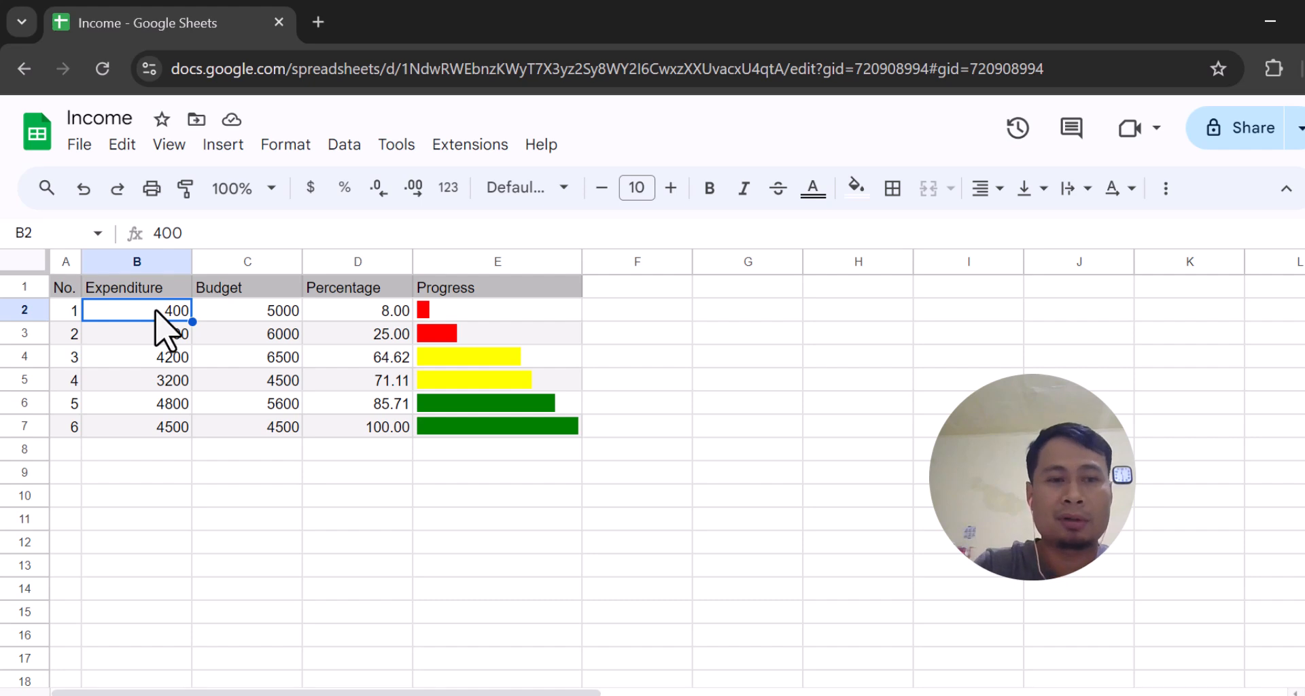
pyautogui.write('5000')
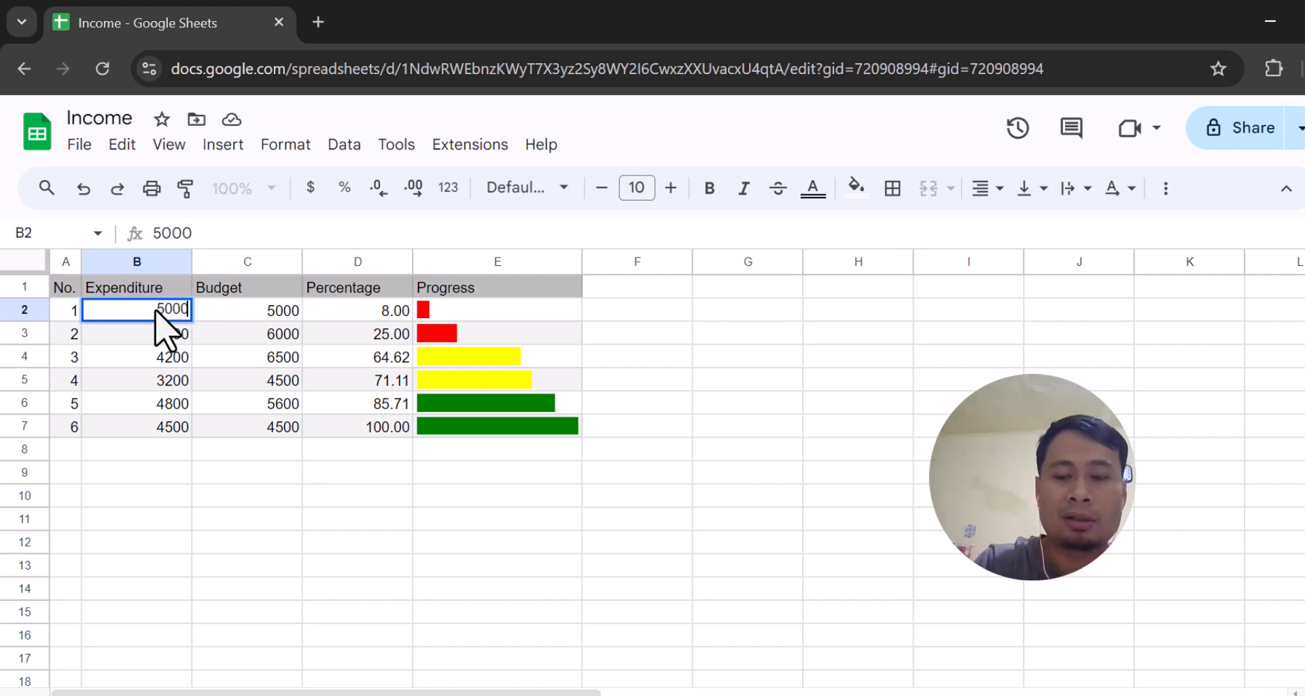
pyautogui.press('Return')
pyautogui.press('Up')
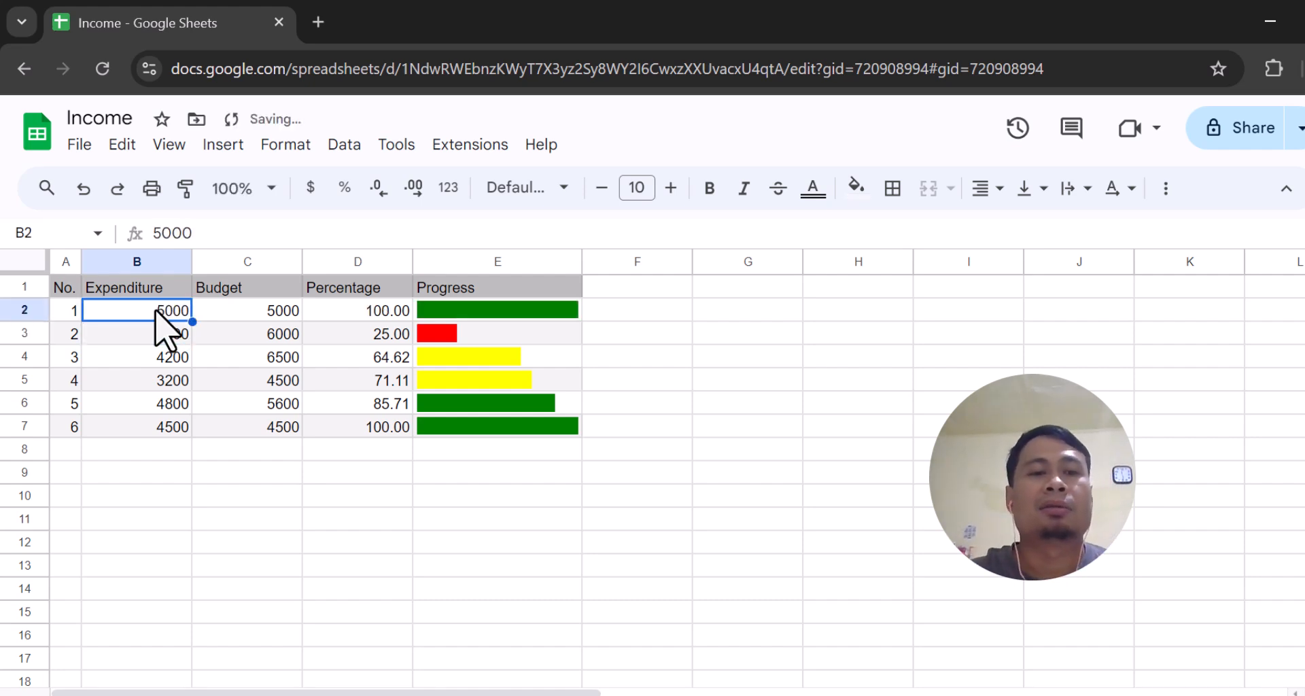
pyautogui.press('Right')
pyautogui.press('Right')
pyautogui.press('Right')
pyautogui.press('Left')
pyautogui.press('Left')
pyautogui.press('Left')
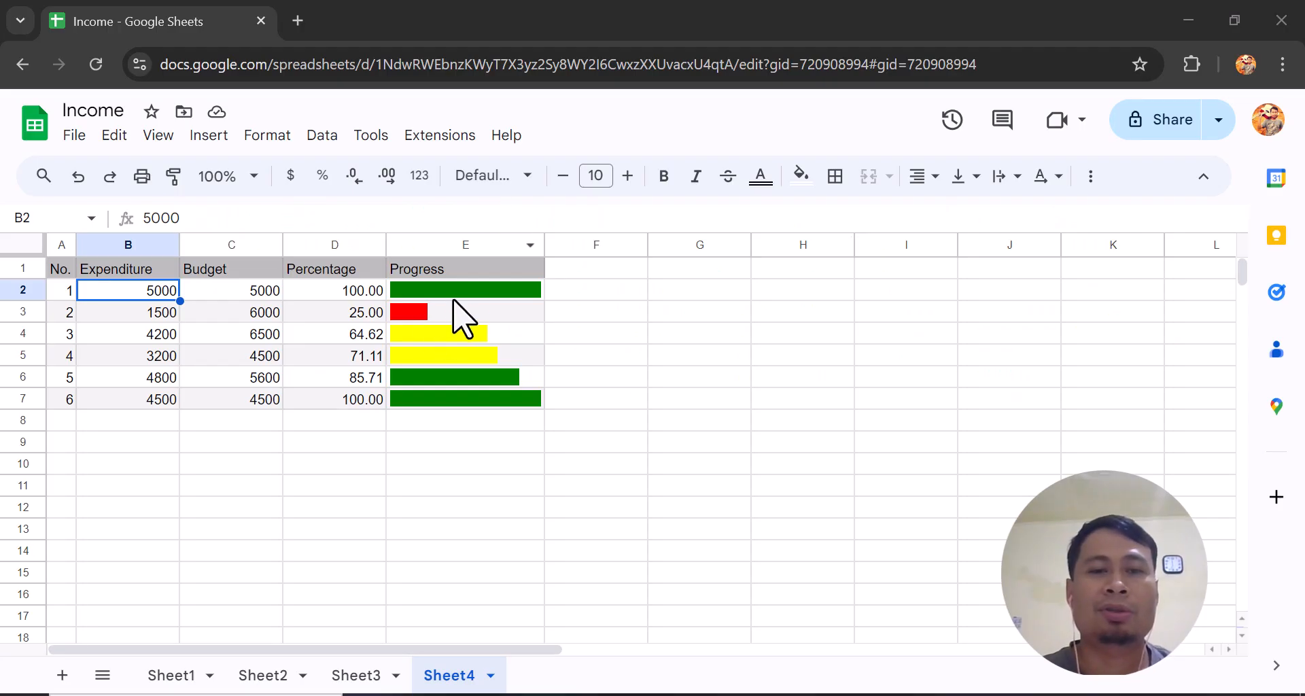
# - Mix the bright green #02e31e in the custom fill colour picker for E2, copy its hex code, and cancel without applying it
pyautogui.click(465, 291)
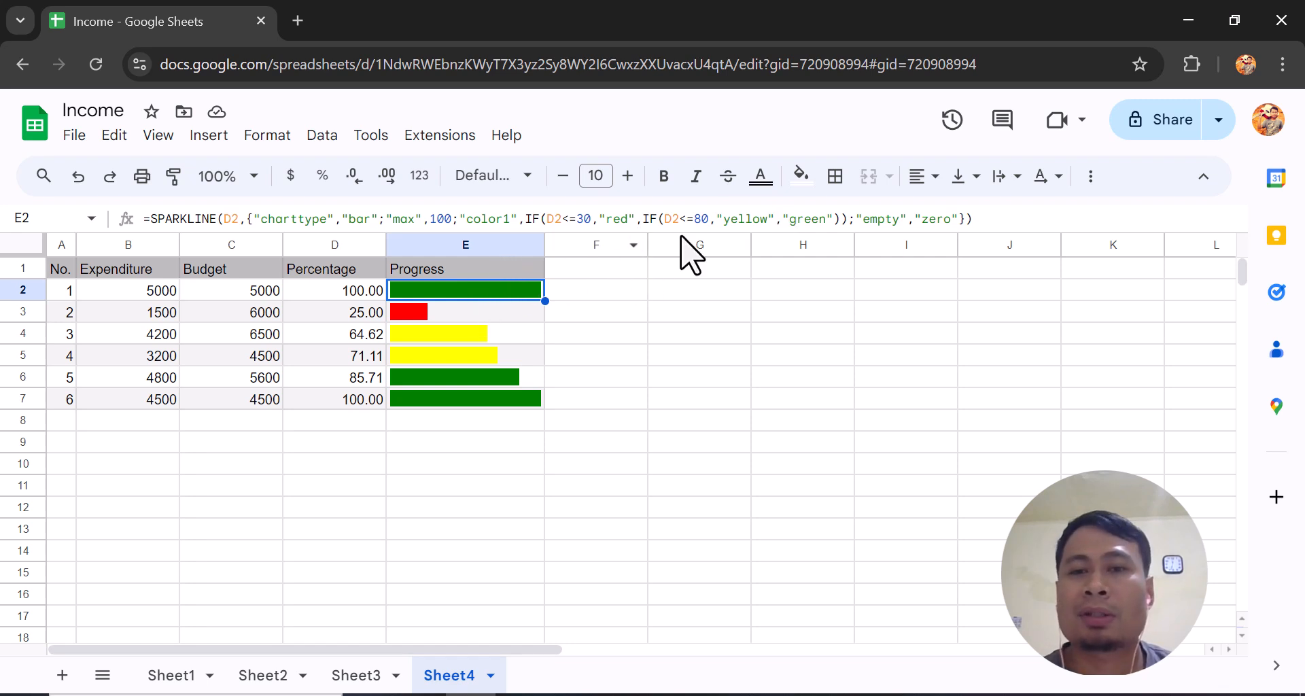
pyautogui.click(802, 181)
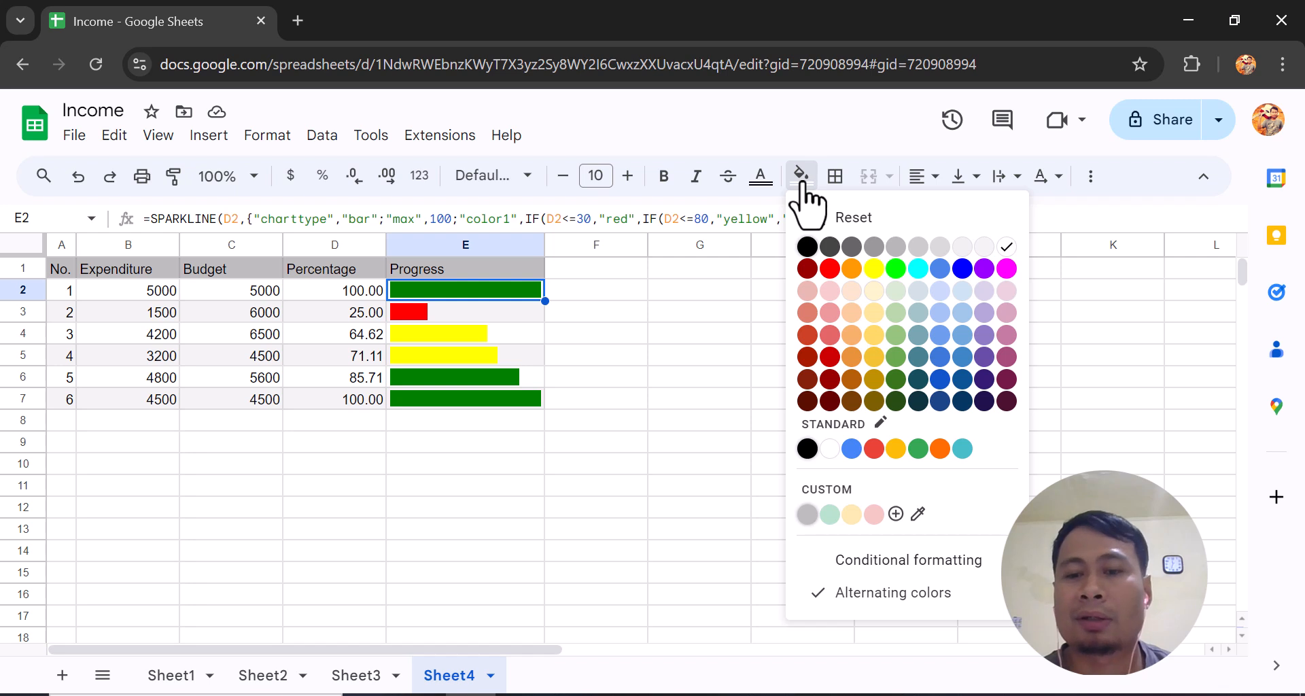
pyautogui.click(895, 514)
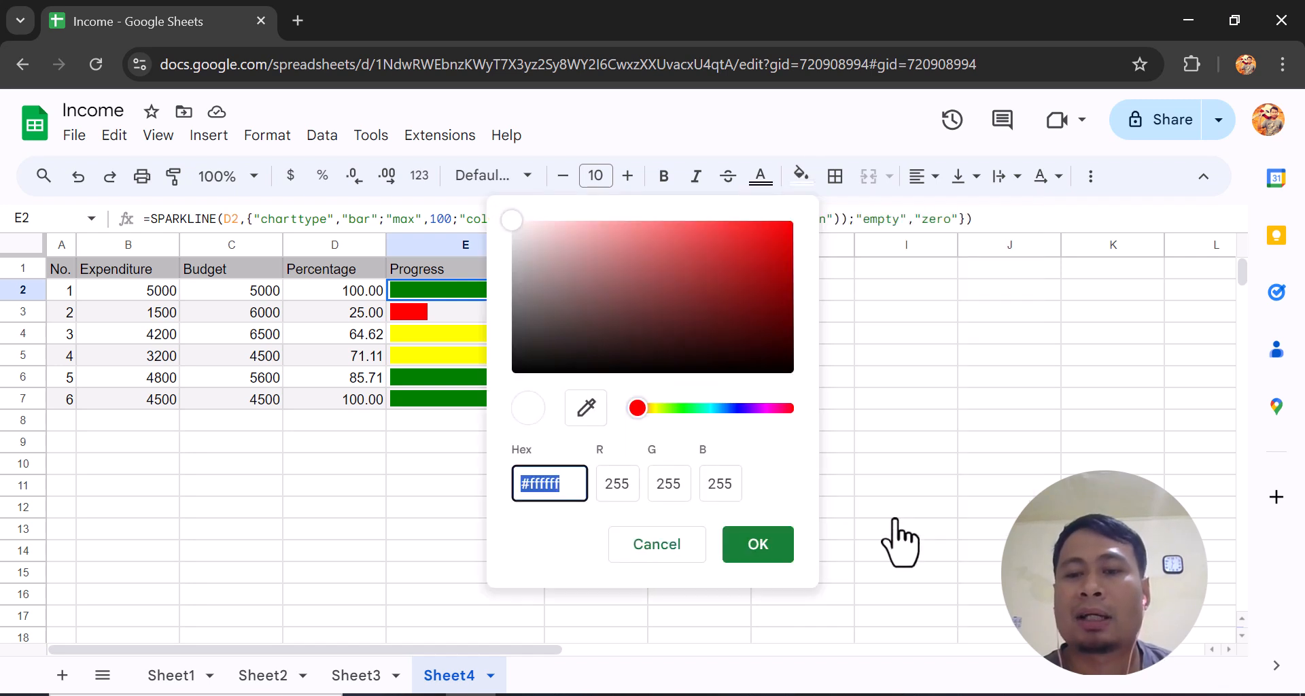
pyautogui.click(721, 212)
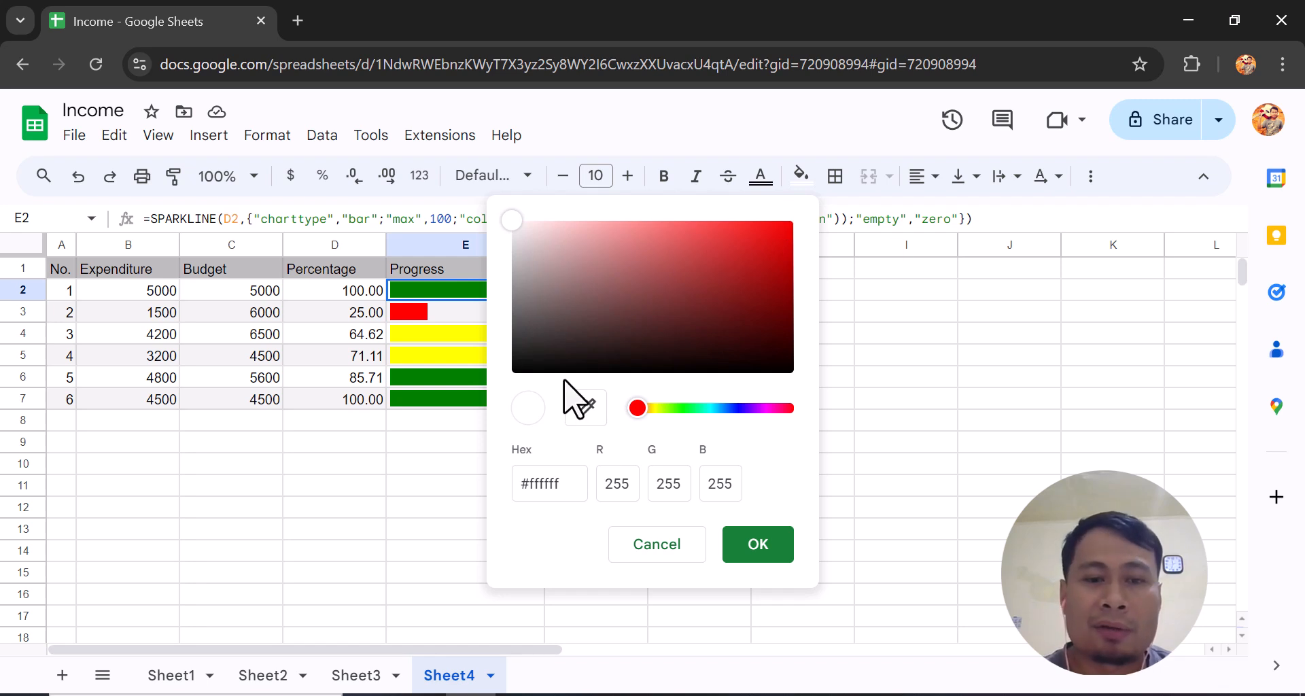
pyautogui.moveTo(637, 409); pyautogui.dragTo(676, 411)
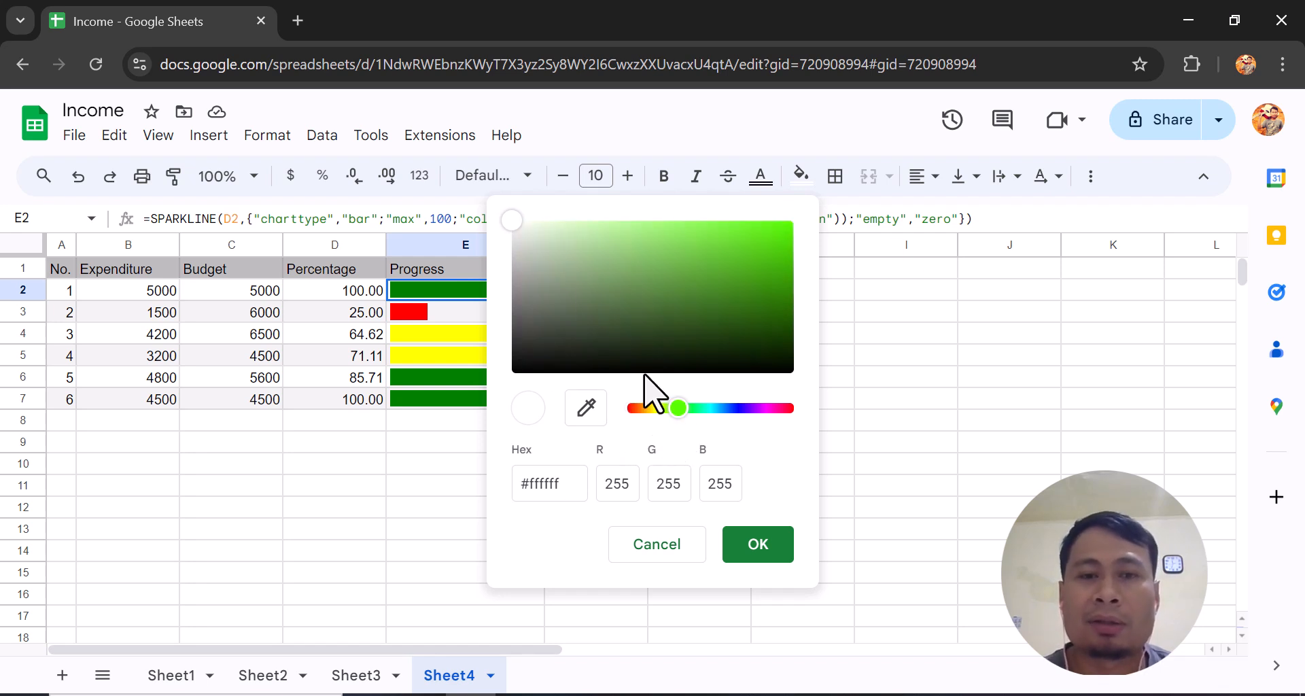
pyautogui.moveTo(519, 233); pyautogui.dragTo(816, 245)
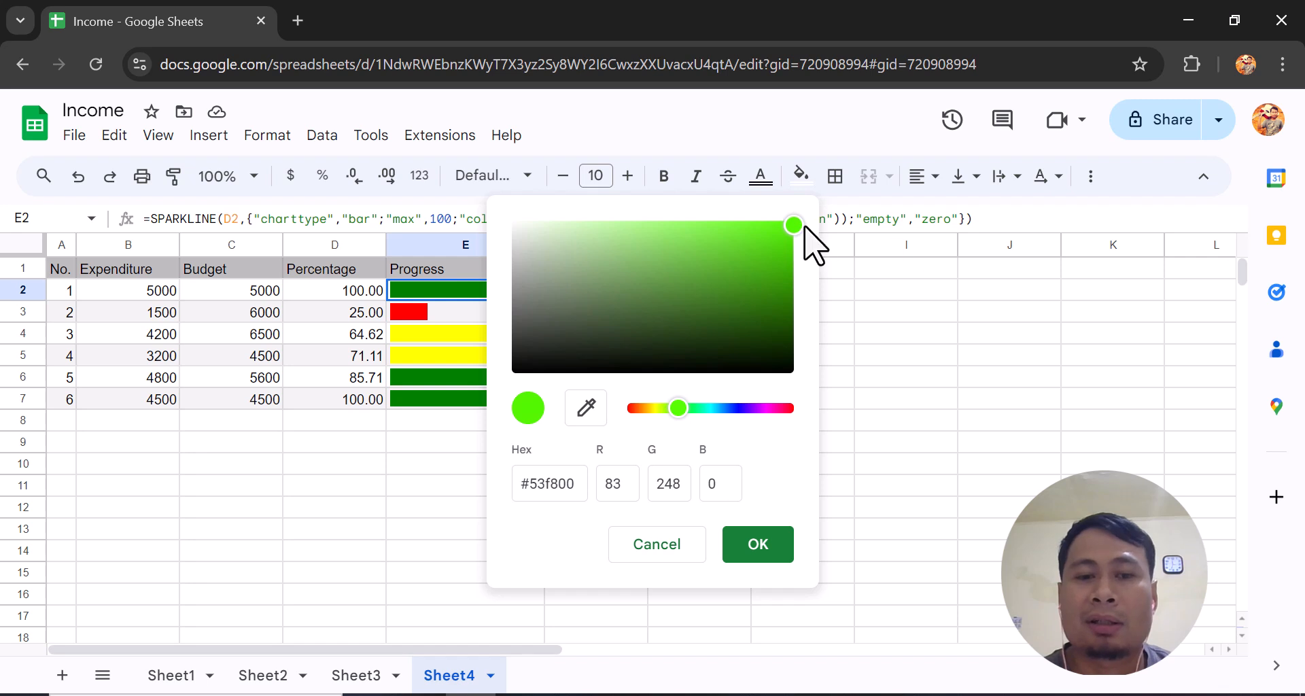
pyautogui.moveTo(678, 409); pyautogui.dragTo(688, 409)
pyautogui.moveTo(791, 226); pyautogui.dragTo(790, 236)
pyautogui.moveTo(521, 485); pyautogui.dragTo(575, 484)
pyautogui.hotkey('ctrl', 'c')
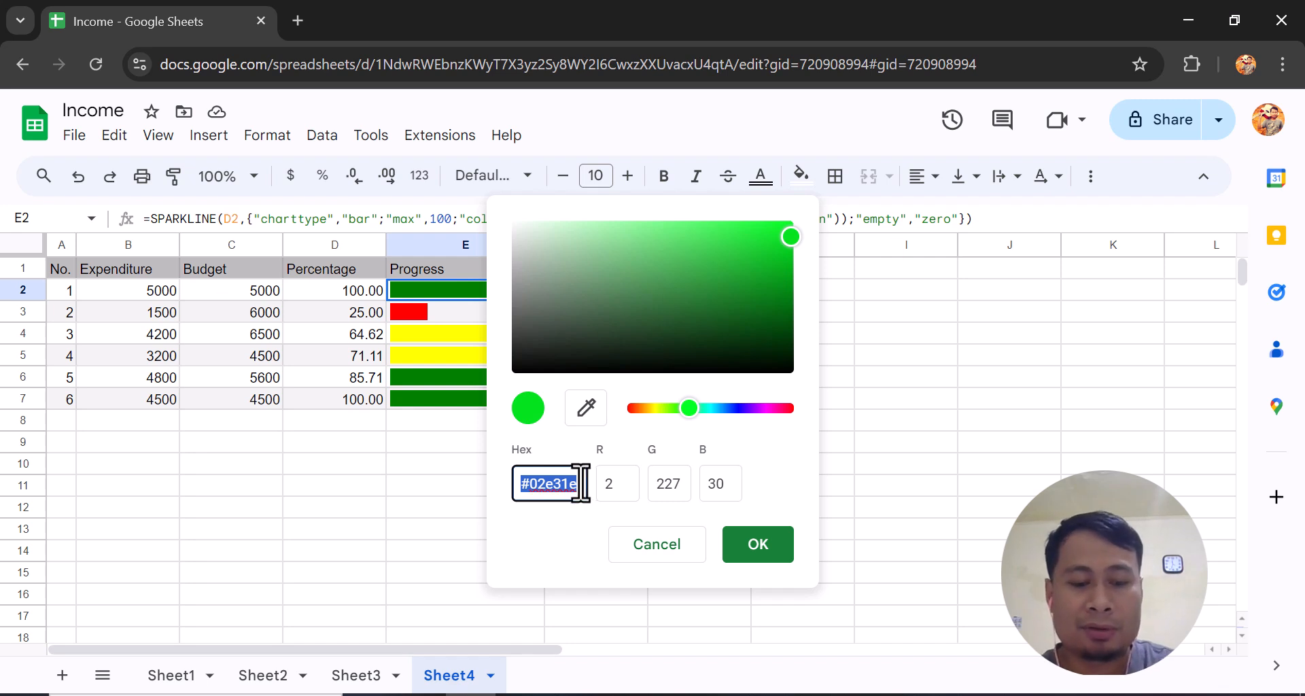
pyautogui.click(632, 554)
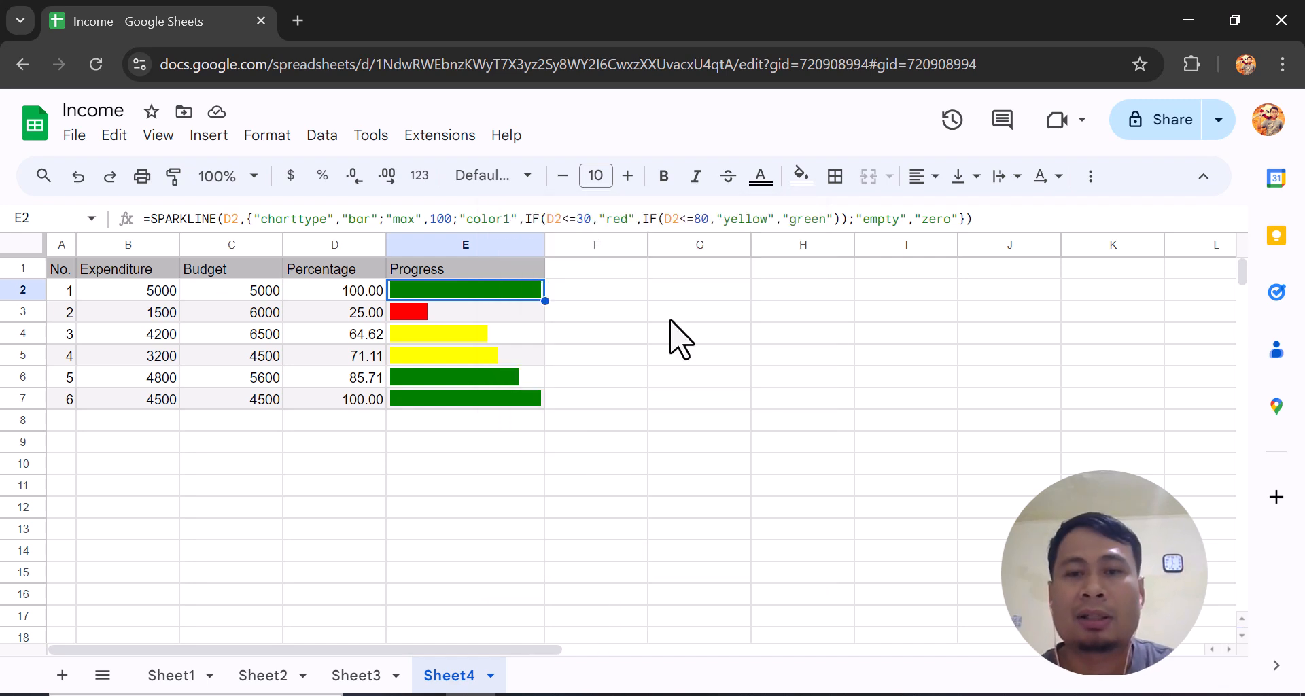
# - Replace "green" with the hex code #02e31e in E2's SPARKLINE formula and enter it
pyautogui.click(789, 219)
pyautogui.doubleClick(802, 219)
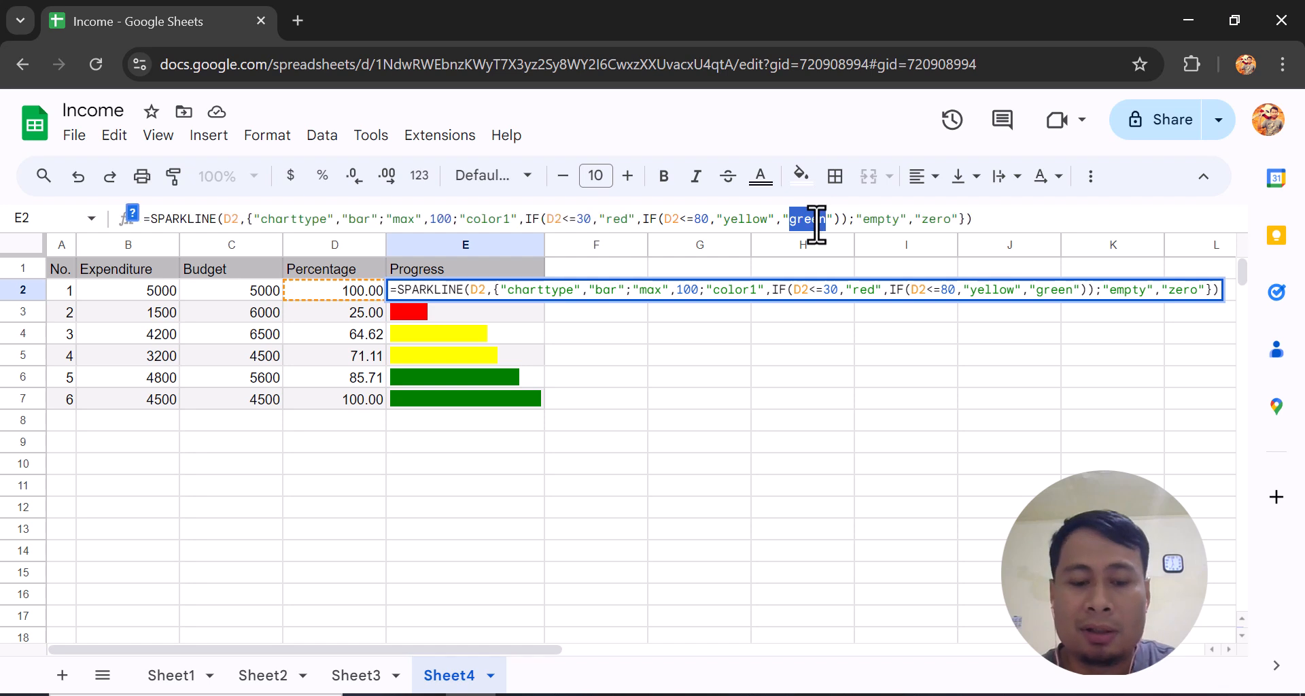
pyautogui.hotkey('ctrl', 'v')
pyautogui.press('Return')
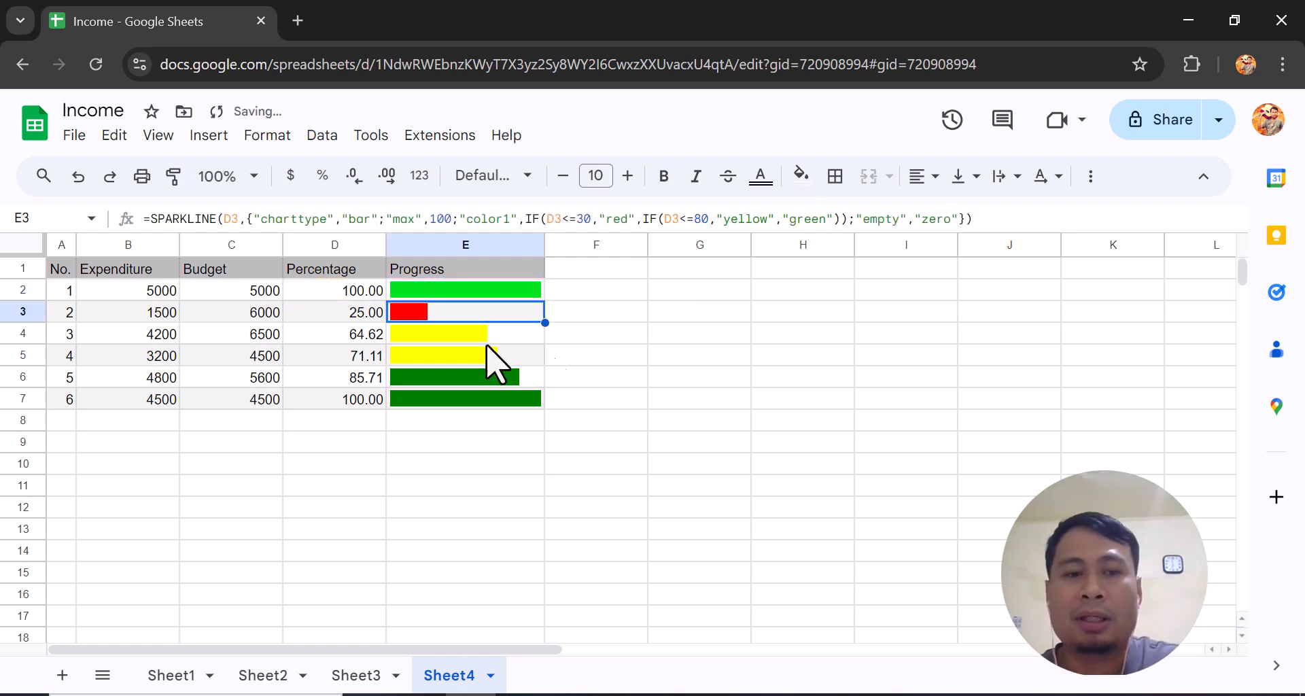
# - Mix the dark yellow #e8c410 in the custom fill colour picker, copy its hex code, and cancel without applying it
pyautogui.click(452, 290)
pyautogui.click(802, 178)
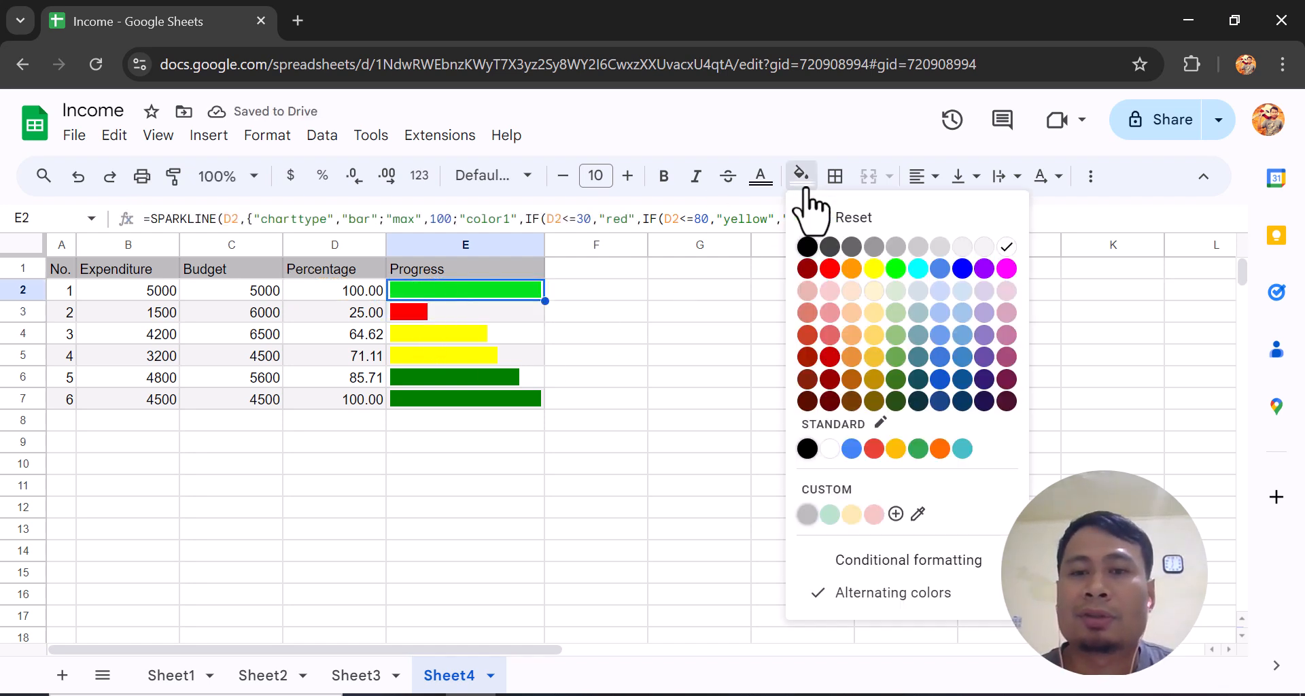
pyautogui.click(896, 514)
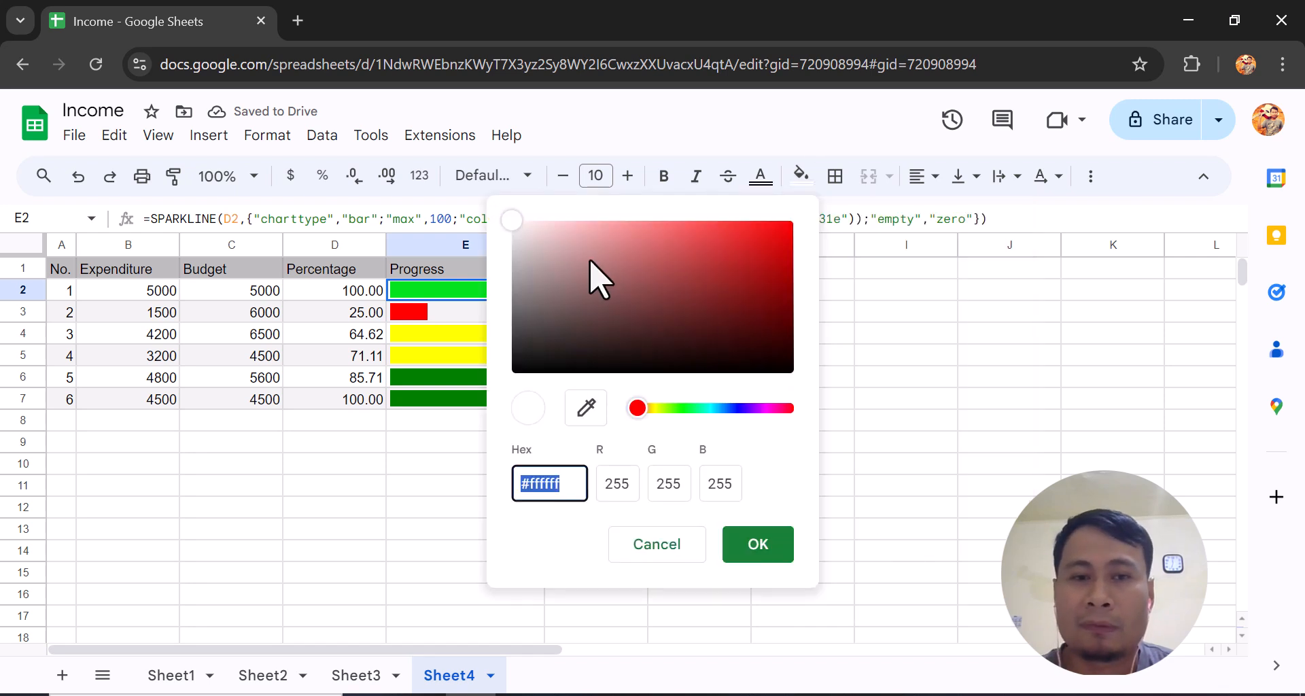
pyautogui.moveTo(641, 413); pyautogui.dragTo(661, 411)
pyautogui.moveTo(512, 224); pyautogui.dragTo(775, 236)
pyautogui.moveTo(522, 484); pyautogui.dragTo(582, 484)
pyautogui.hotkey('ctrl', 'c')
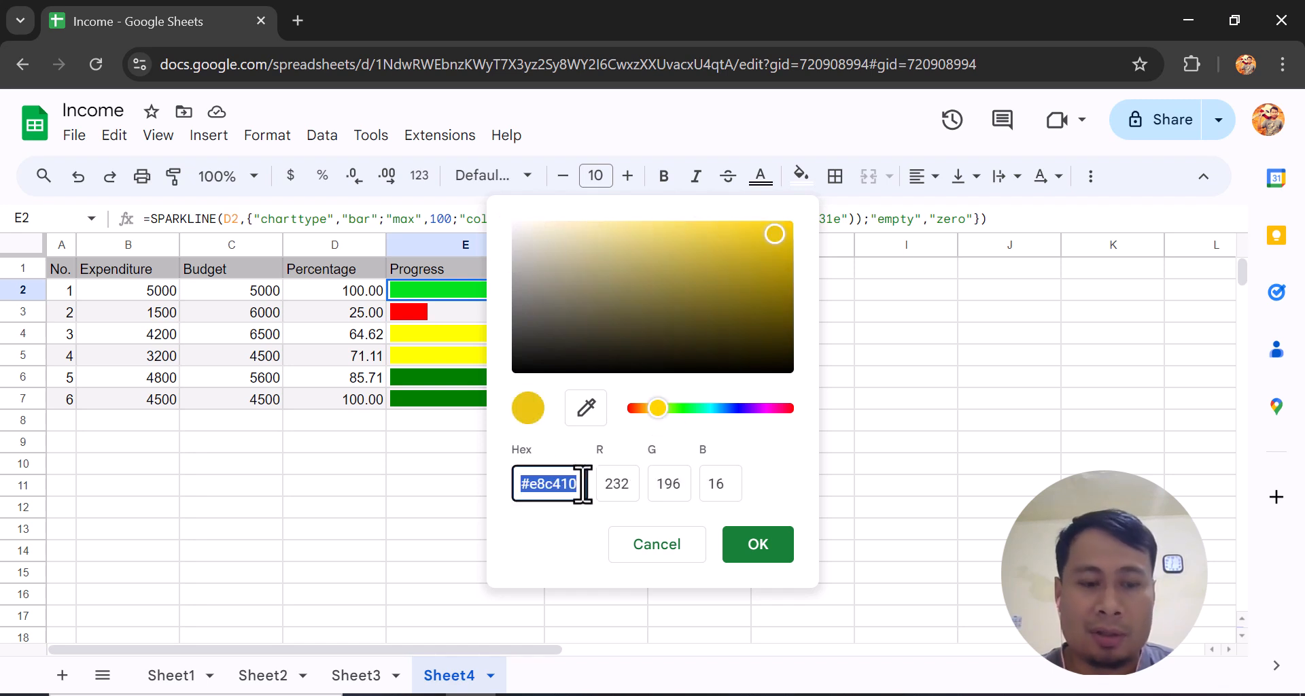
pyautogui.click(646, 547)
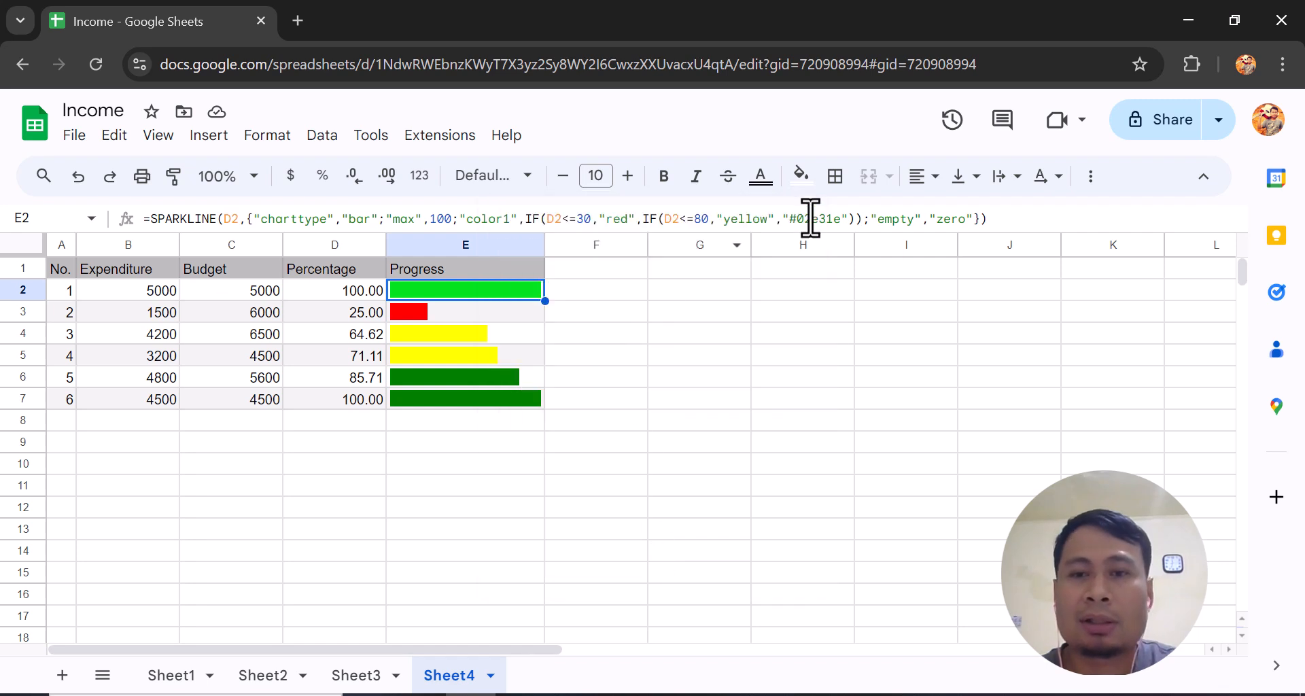
# - Replace "yellow" with the hex code #e8c410 in E2's SPARKLINE formula and enter it
pyautogui.moveTo(722, 221); pyautogui.dragTo(774, 224)
pyautogui.hotkey('ctrl', 'v')
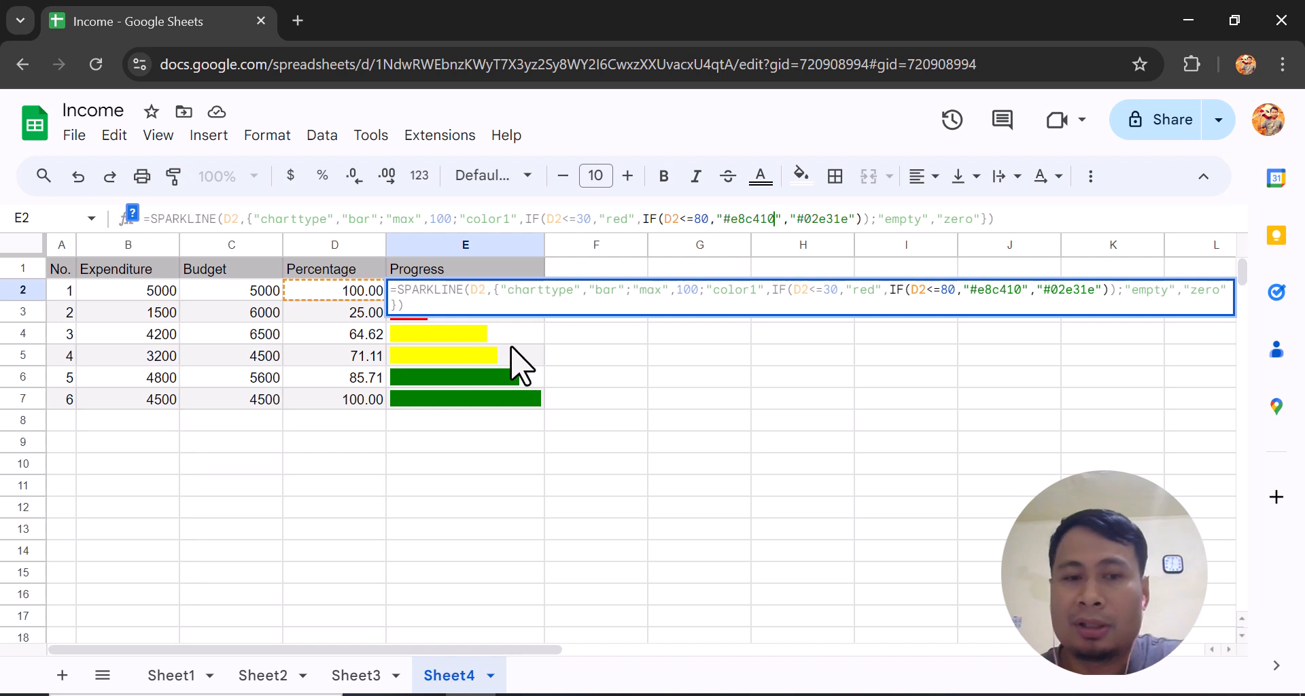
pyautogui.press('Return')
# - Mix the light red #f84545 in the custom fill colour picker, copy its hex code, and cancel without applying it
pyautogui.click(462, 289)
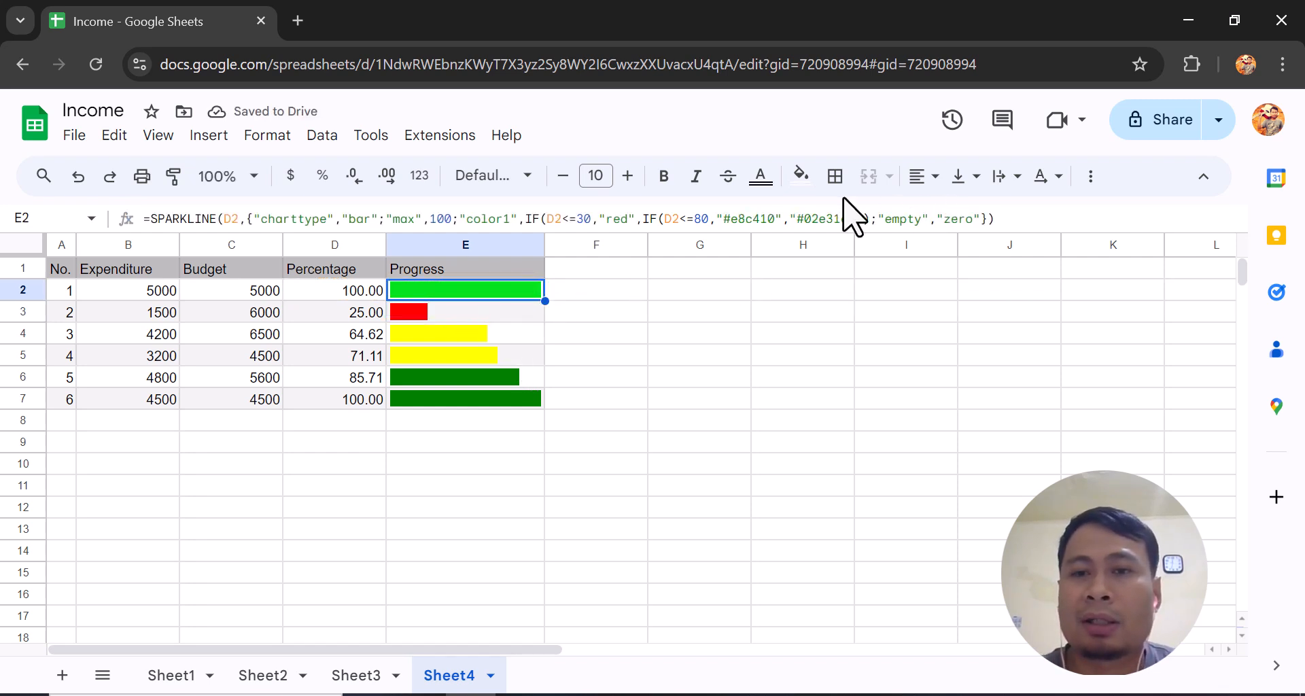
pyautogui.click(801, 175)
pyautogui.click(894, 509)
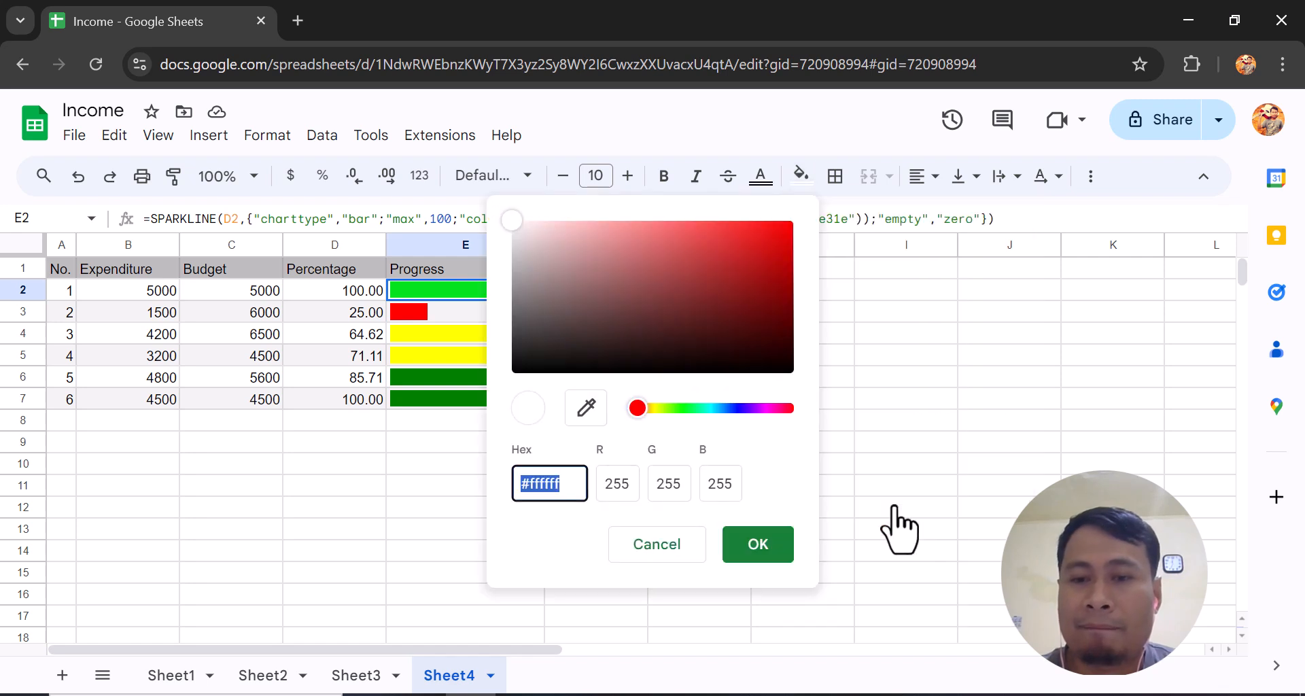
pyautogui.moveTo(522, 227)
pyautogui.mouseDown()
pyautogui.moveTo(746, 226)
pyautogui.moveTo(699, 227)
pyautogui.moveTo(715, 225)
pyautogui.mouseUp()
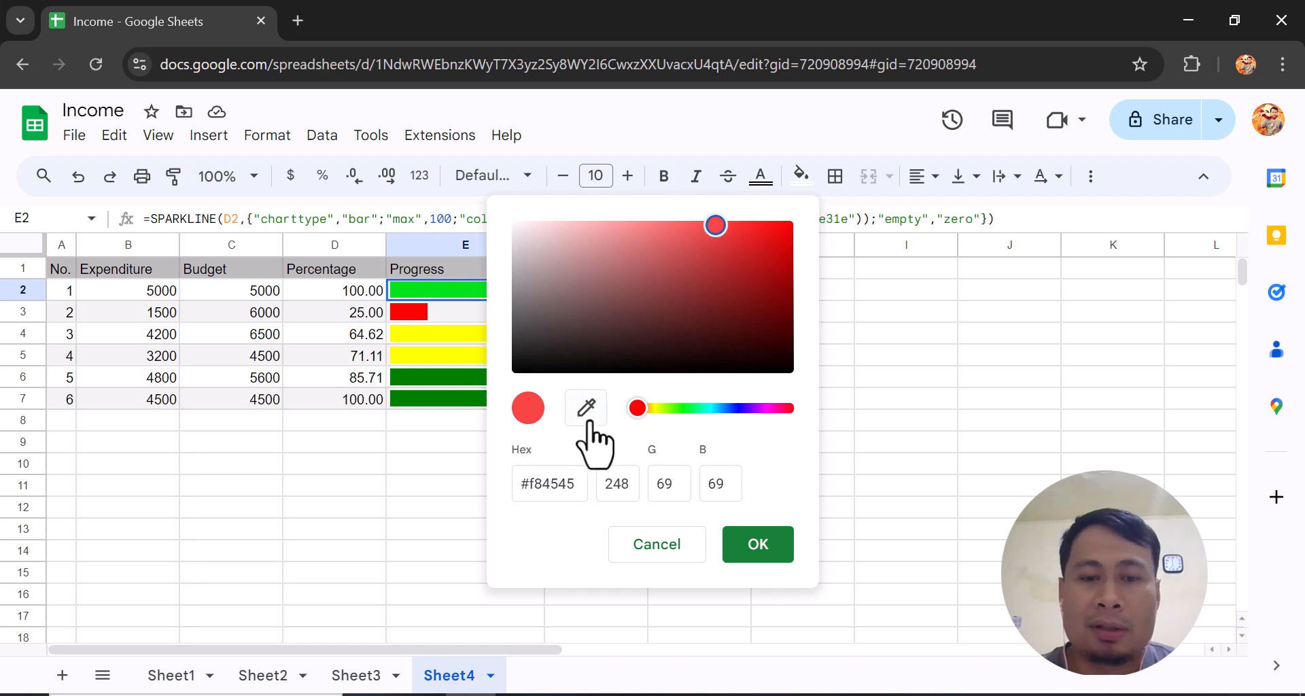
pyautogui.hotkey('ctrl', 'a')
pyautogui.click(571, 485)
pyautogui.click(570, 504)
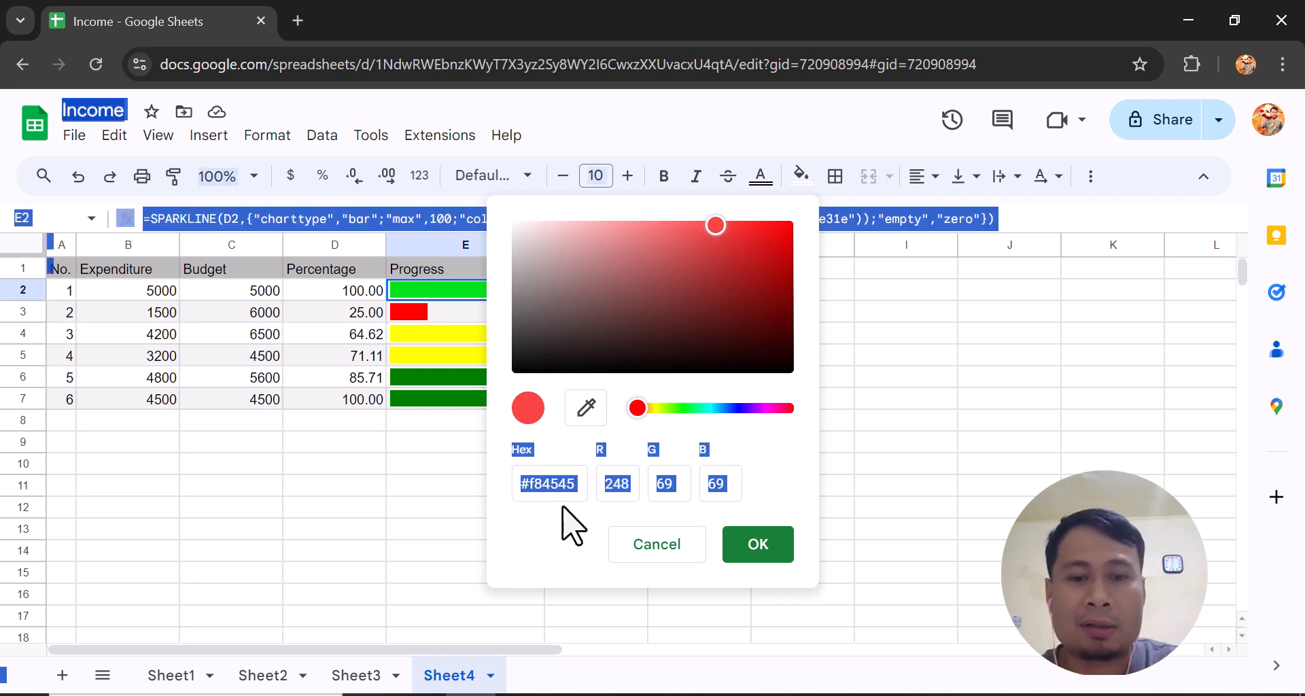
pyautogui.click(545, 439)
pyautogui.click(577, 486)
pyautogui.hotkey('ctrl', 'a')
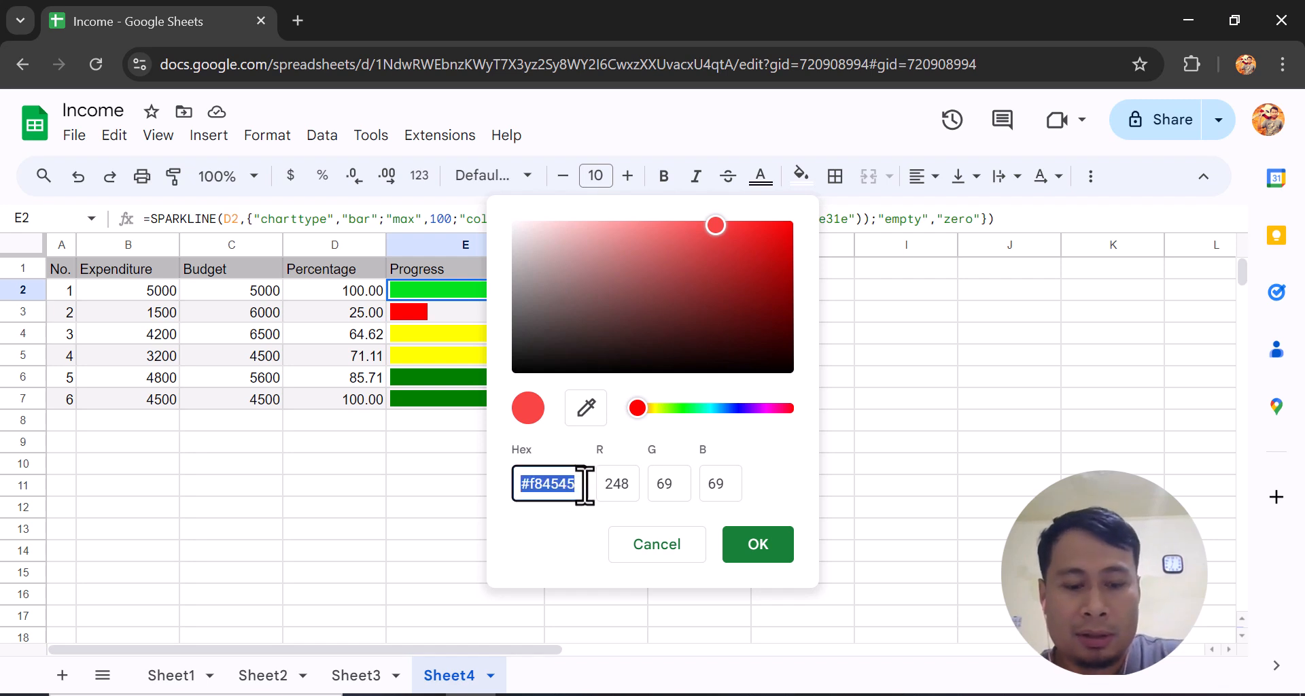
pyautogui.click(666, 550)
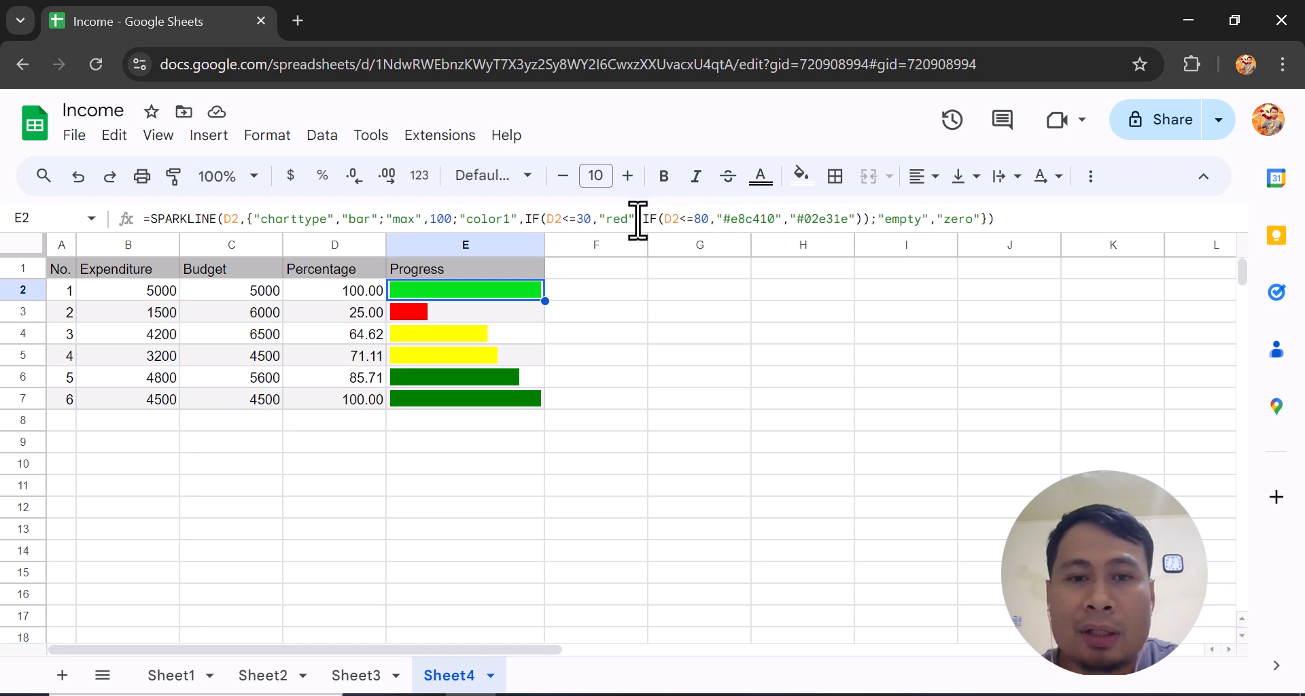
# - Replace "red" with the hex code #f84545 in E2's SPARKLINE formula and enter it
pyautogui.moveTo(627, 221); pyautogui.dragTo(604, 221)
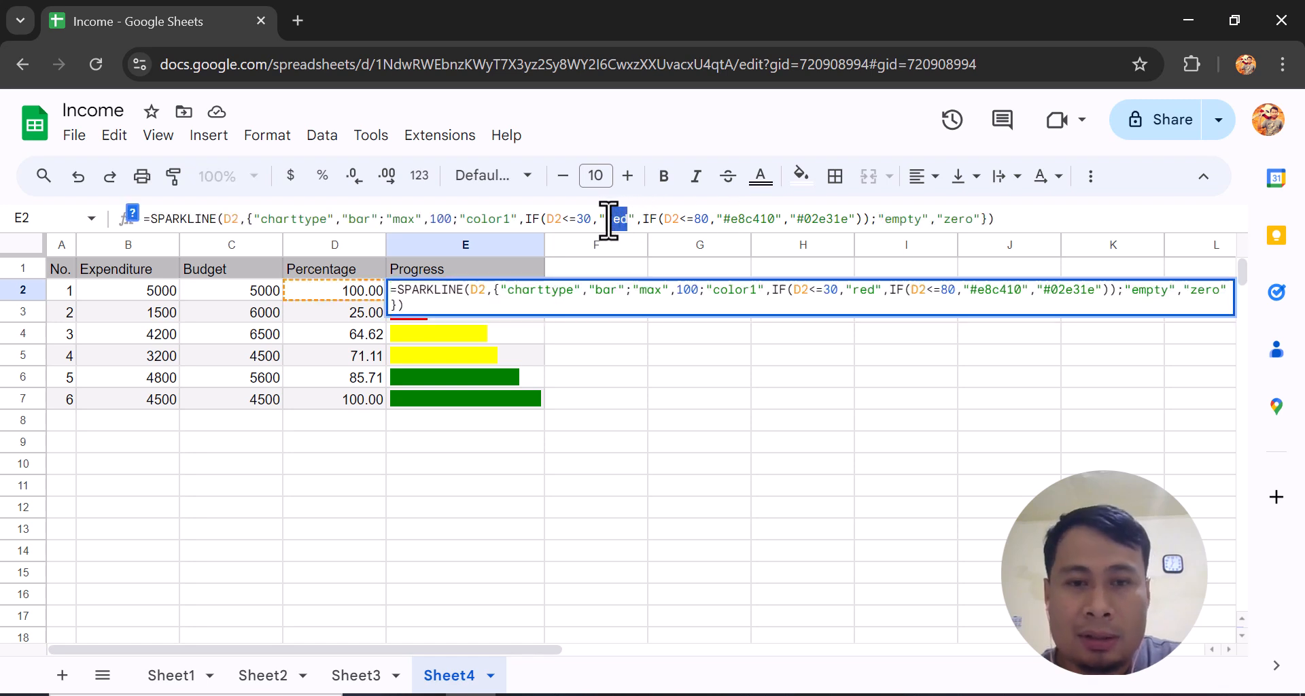
pyautogui.write('#f84545')
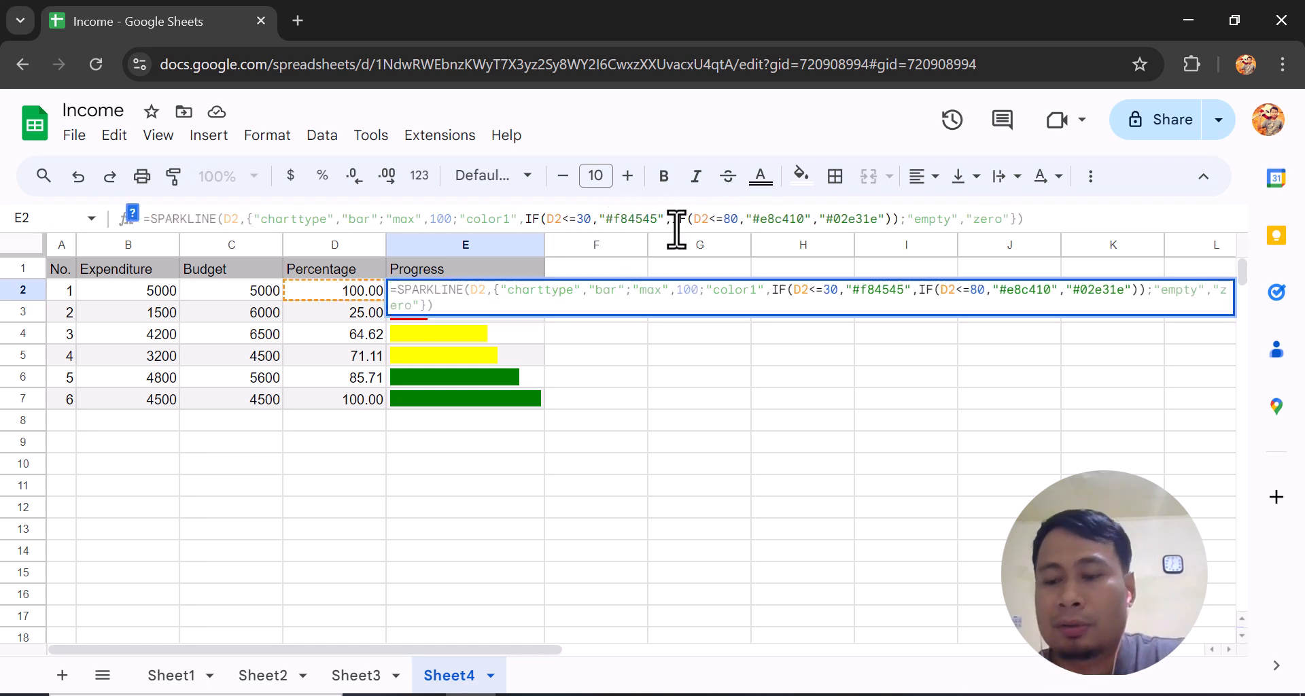
pyautogui.press('Return')
# - Fill the recoloured SPARKLINE formula from E2 down through E7 and check the bars in the Progress column
pyautogui.click(526, 292)
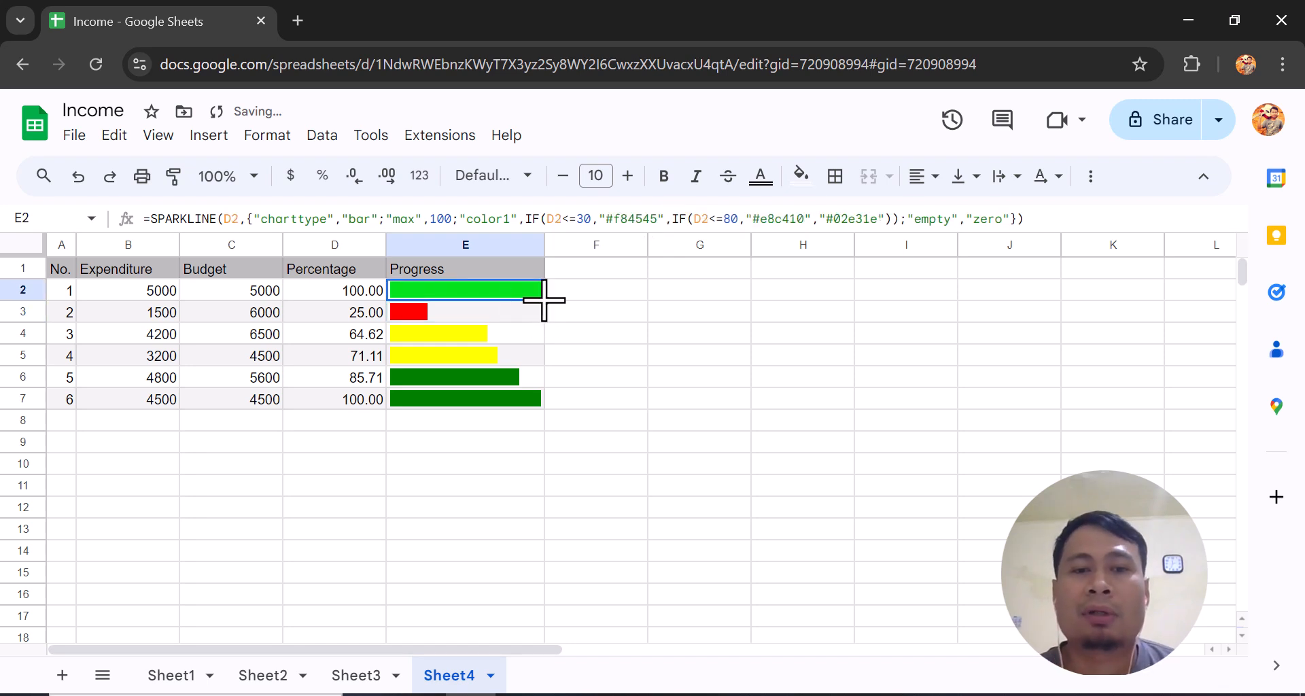
pyautogui.moveTo(543, 300); pyautogui.dragTo(546, 403)
pyautogui.click(484, 339)
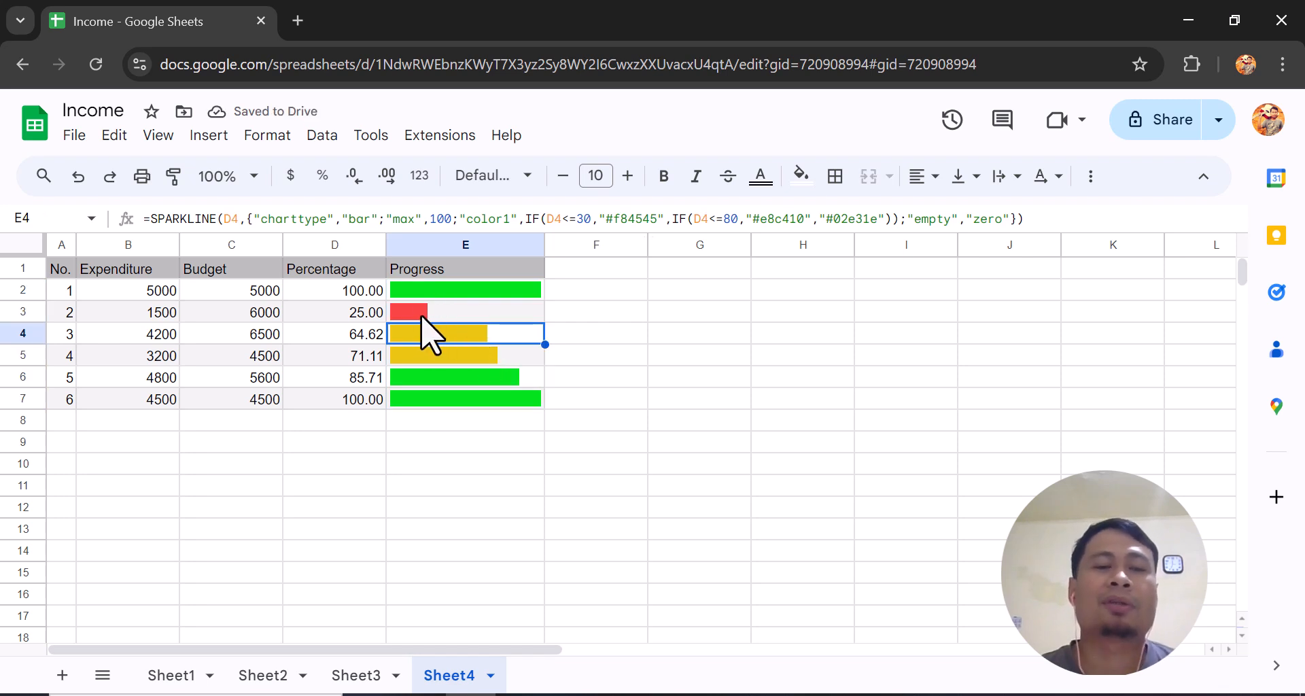
pyautogui.click(438, 314)
pyautogui.click(463, 292)
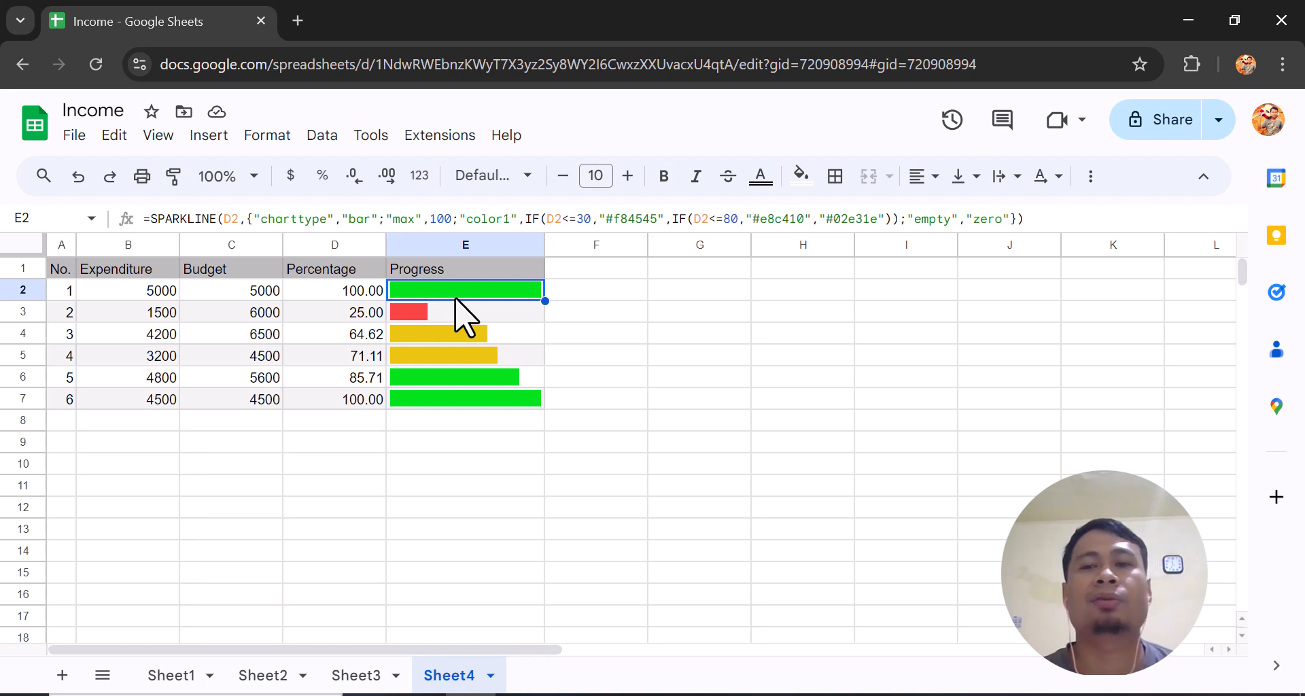